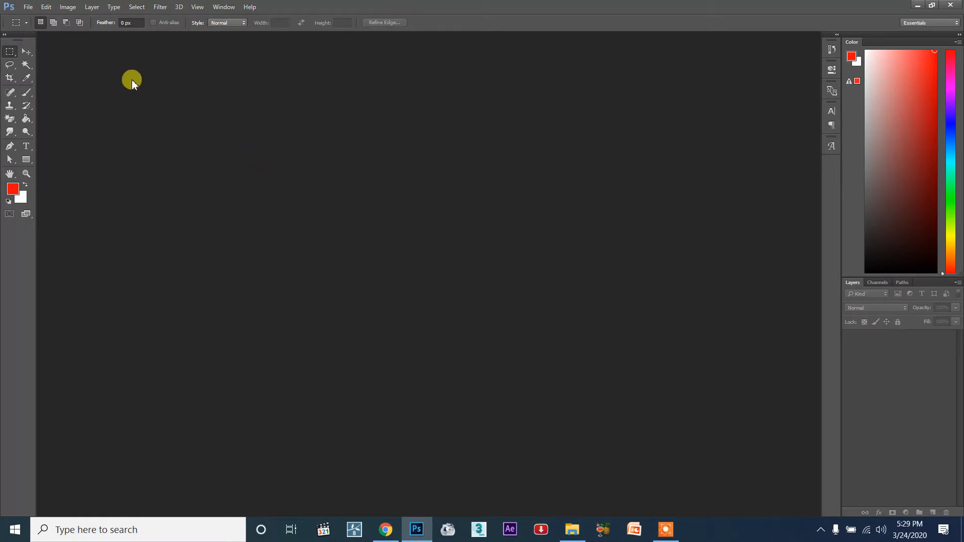
Create a new document 1000 by 1000 pixels at 300 pixels/inch in RGB Color mode
click(28, 7)
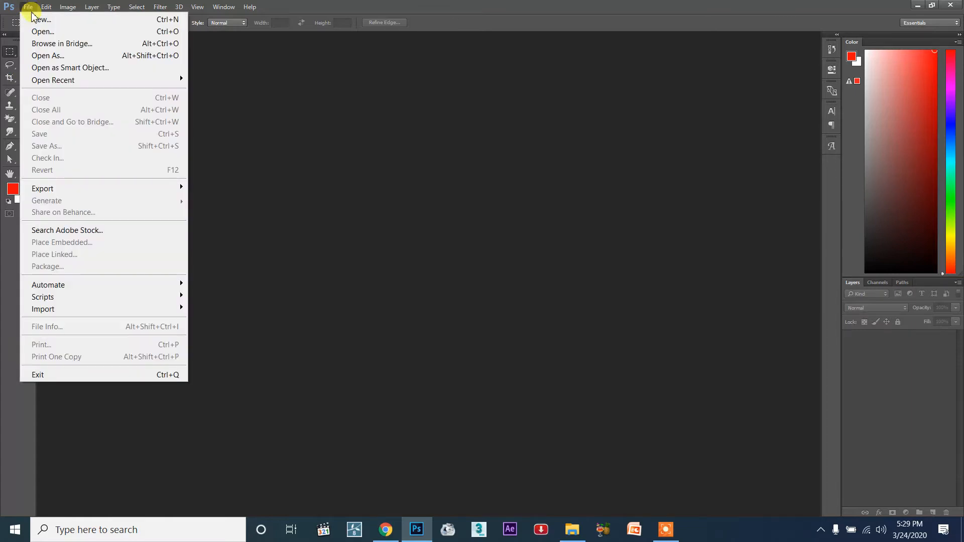
click(40, 19)
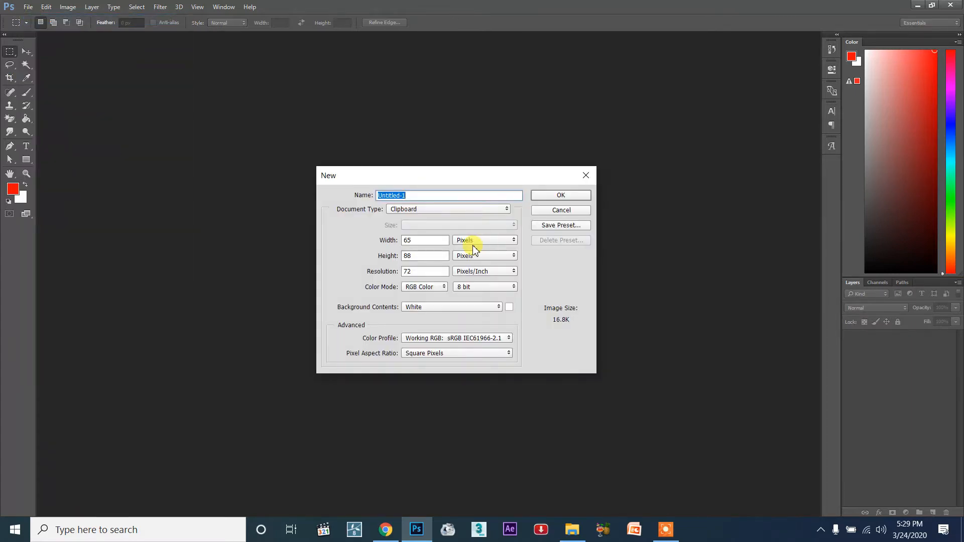
click(418, 240)
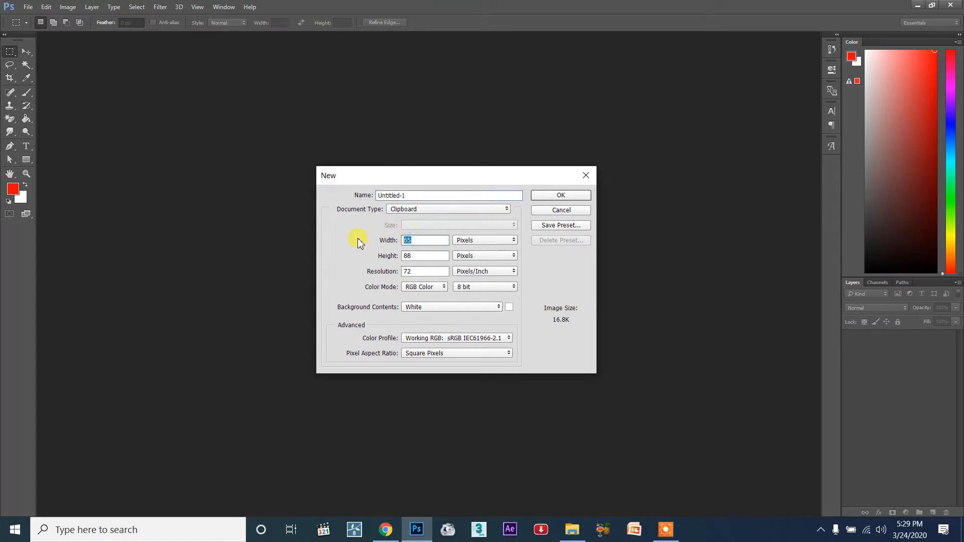
text(1000)
click(431, 258)
text(1000)
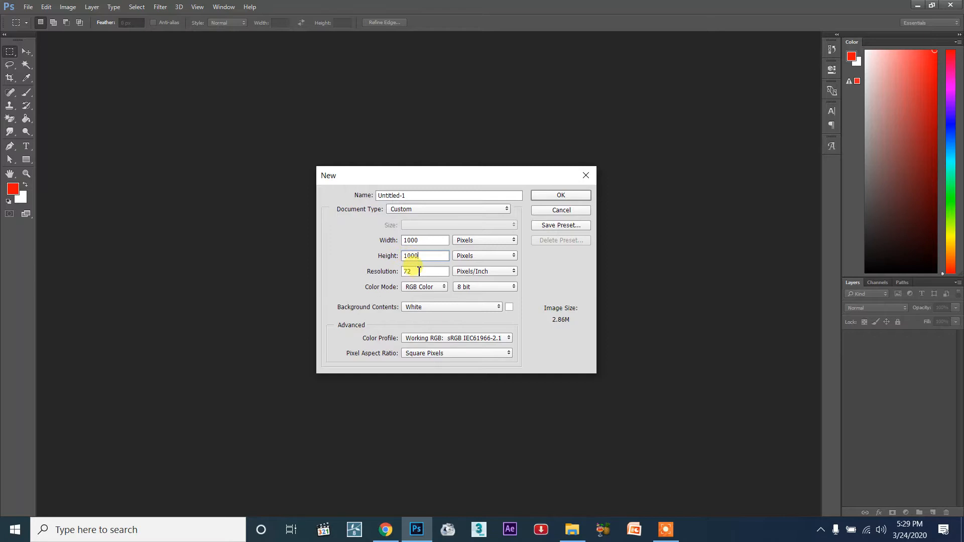
click(388, 273)
text(300)
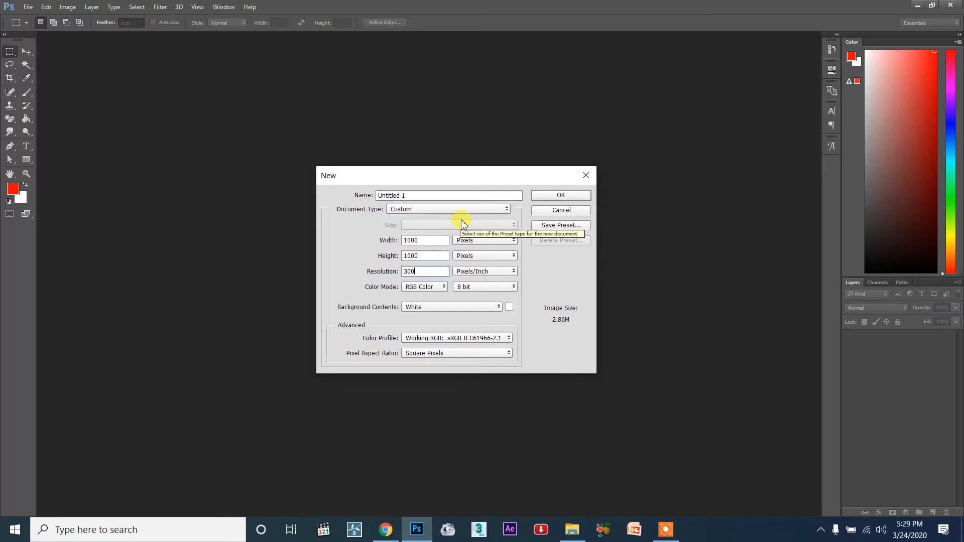
drag(432, 196, 351, 199)
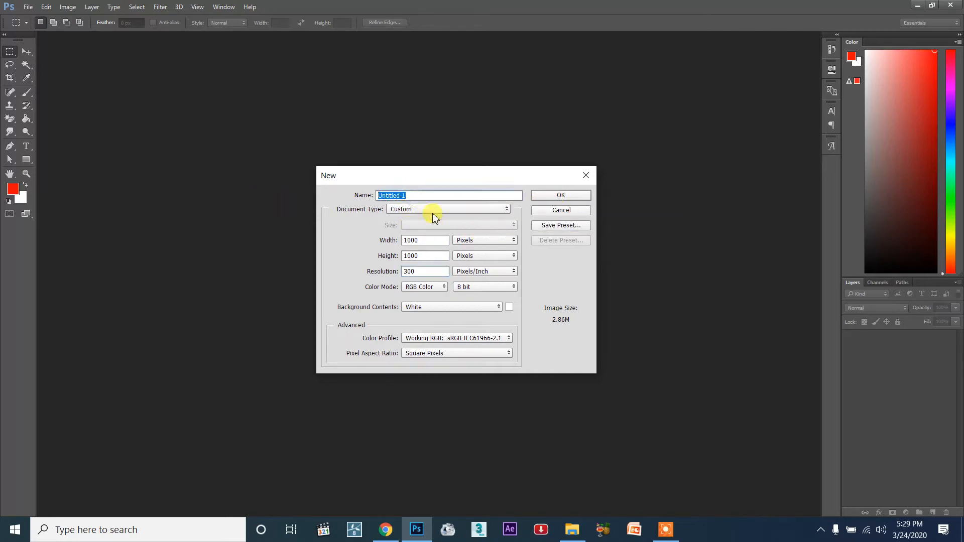
click(425, 292)
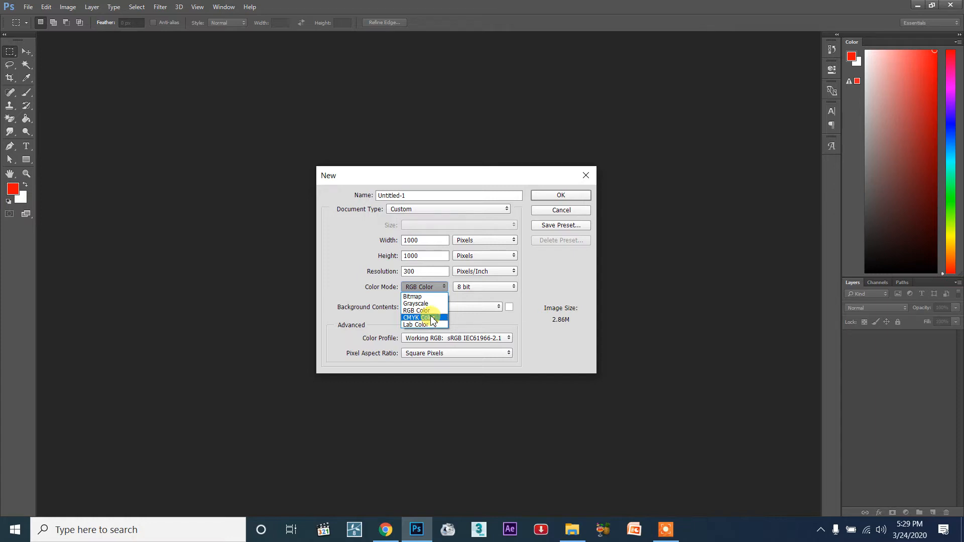
click(431, 311)
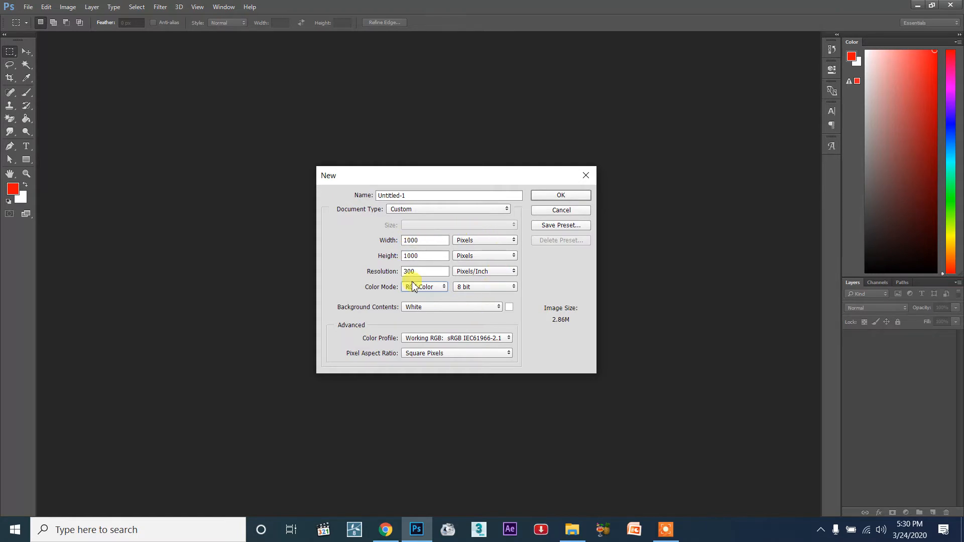
click(586, 197)
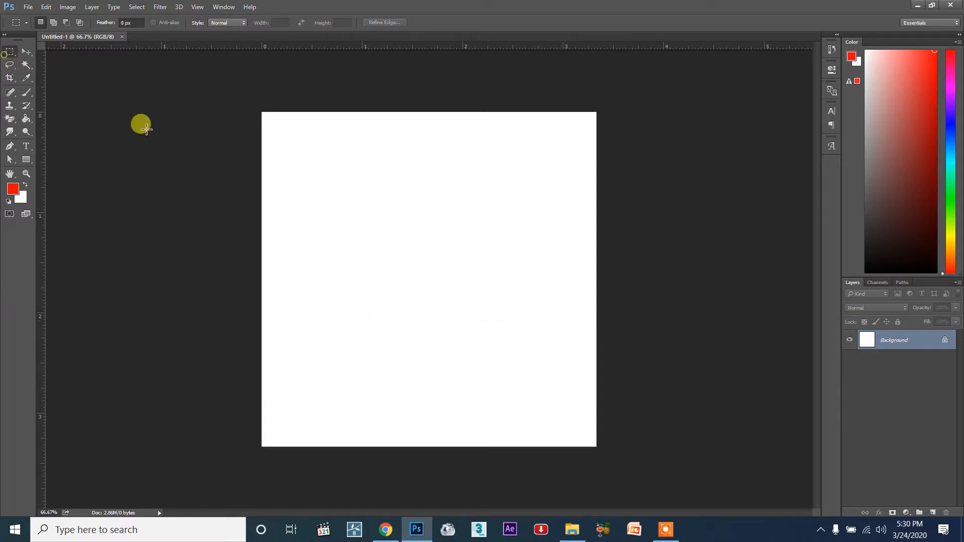
Draw rectangular marquee selections on the blank canvas, clearing the first and moving the second toward the canvas's upper-left corner
drag(305, 188, 393, 292)
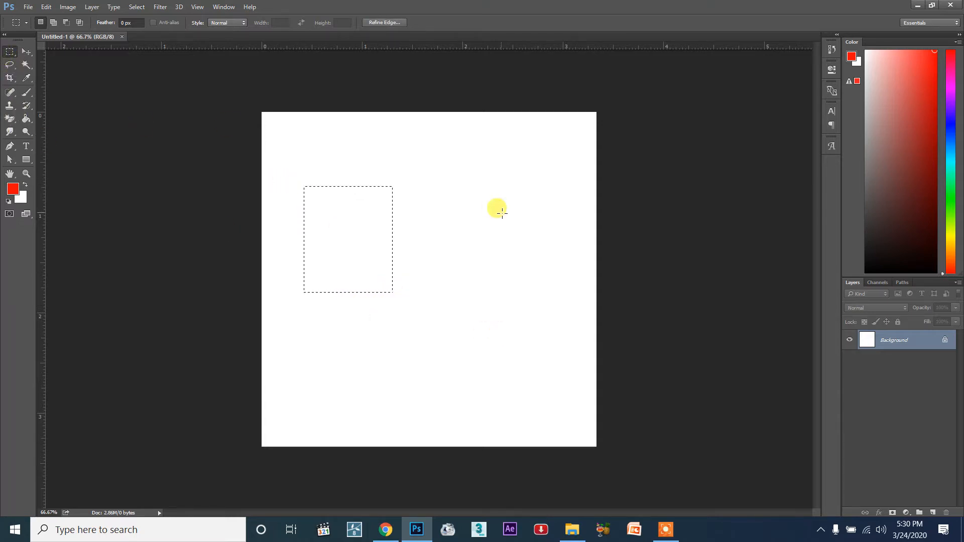
key(ctrl+d)
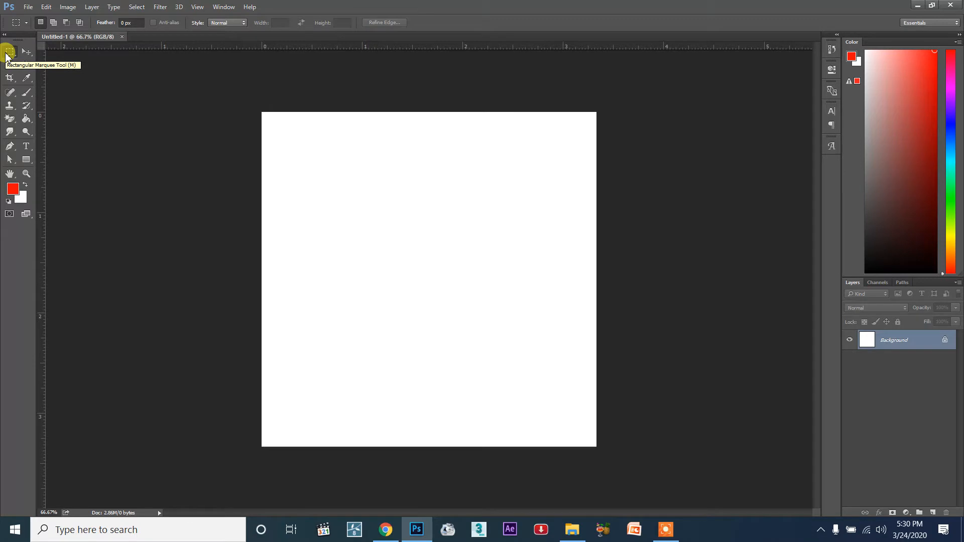
drag(340, 180, 475, 312)
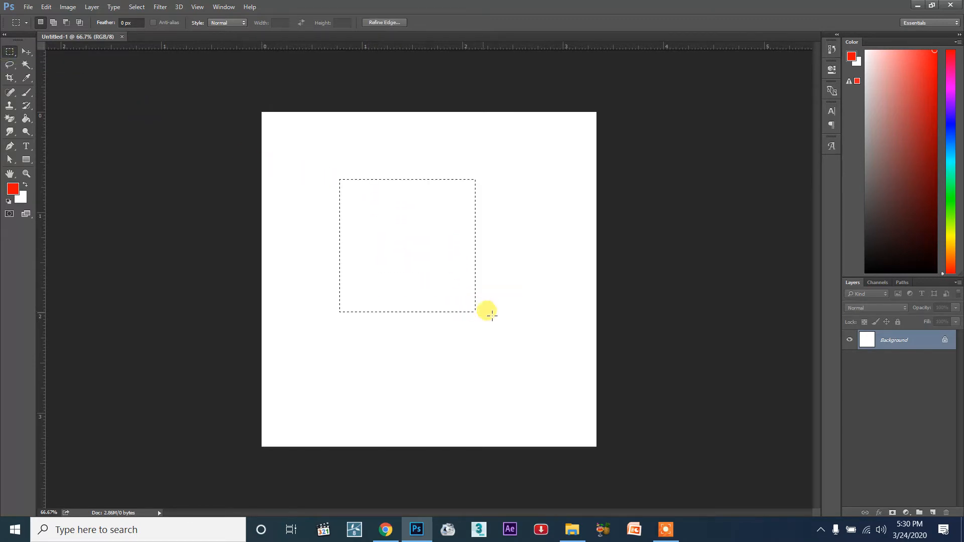
drag(436, 274, 366, 218)
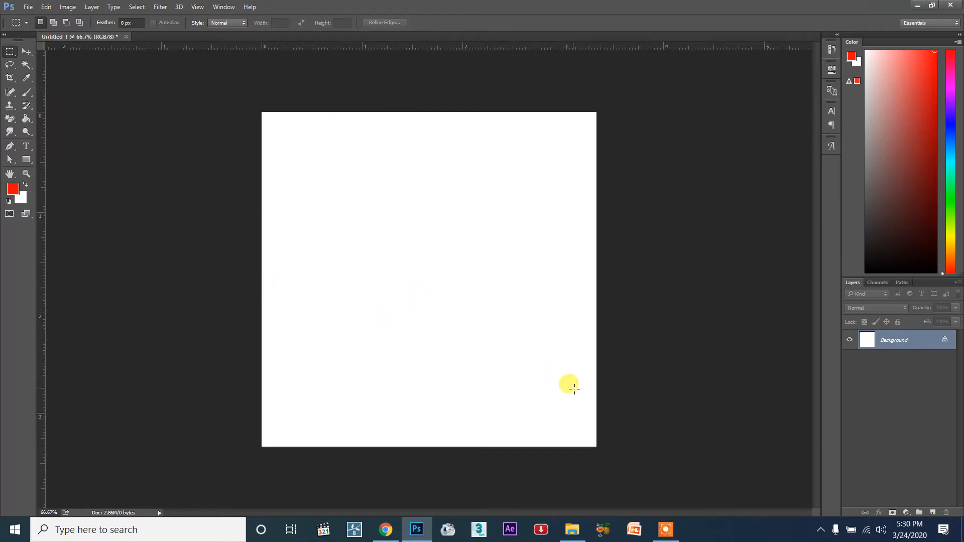
Open the photo 325466_1100.jpg from File Explorer and close the Untitled-1 document without saving
click(576, 530)
drag(592, 203, 220, 34)
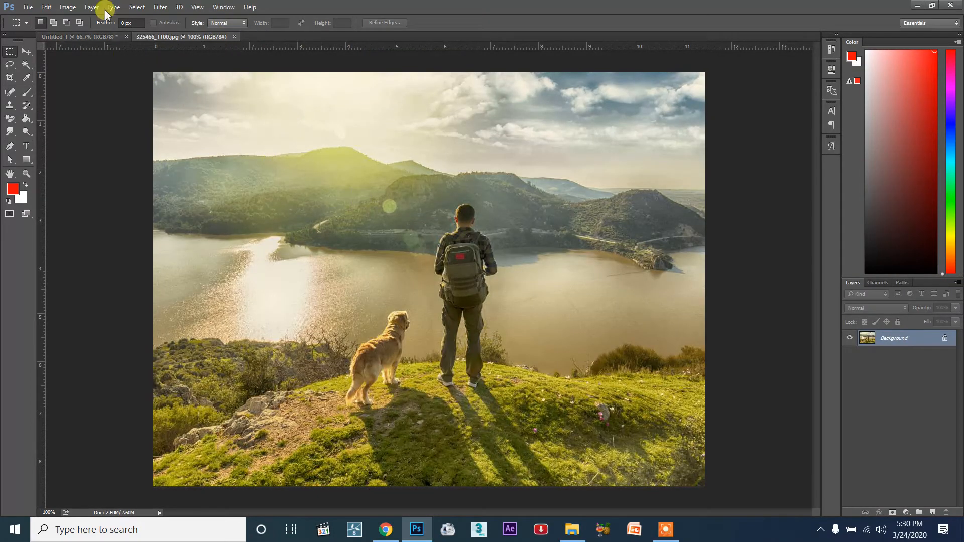
click(126, 37)
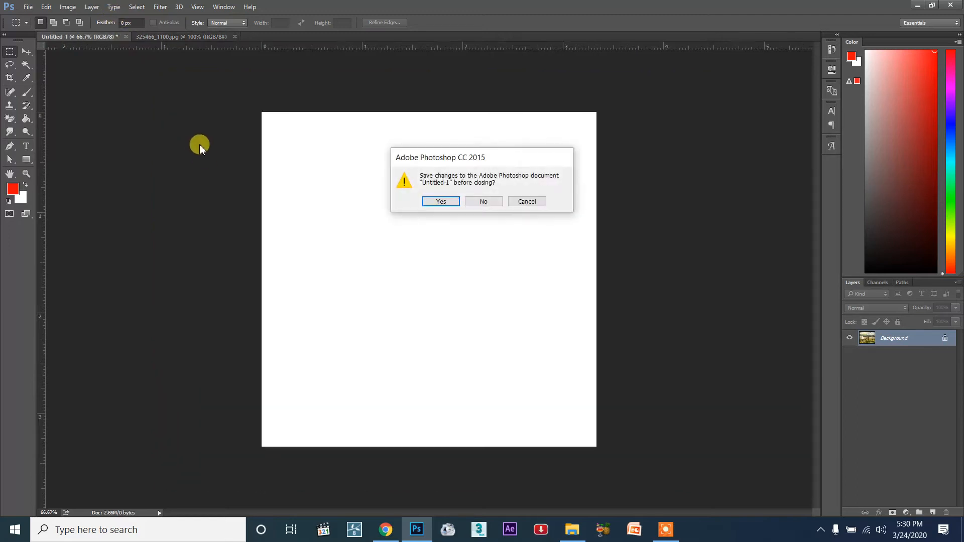
click(499, 204)
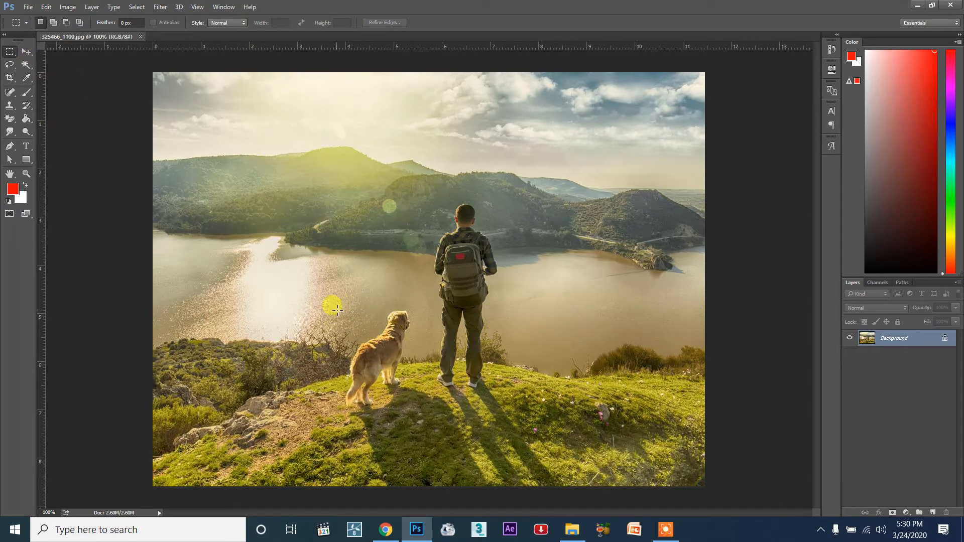
Select the dog with a rectangular marquee, move the outline over the lake and back onto the dog, and deselect
drag(333, 301, 423, 416)
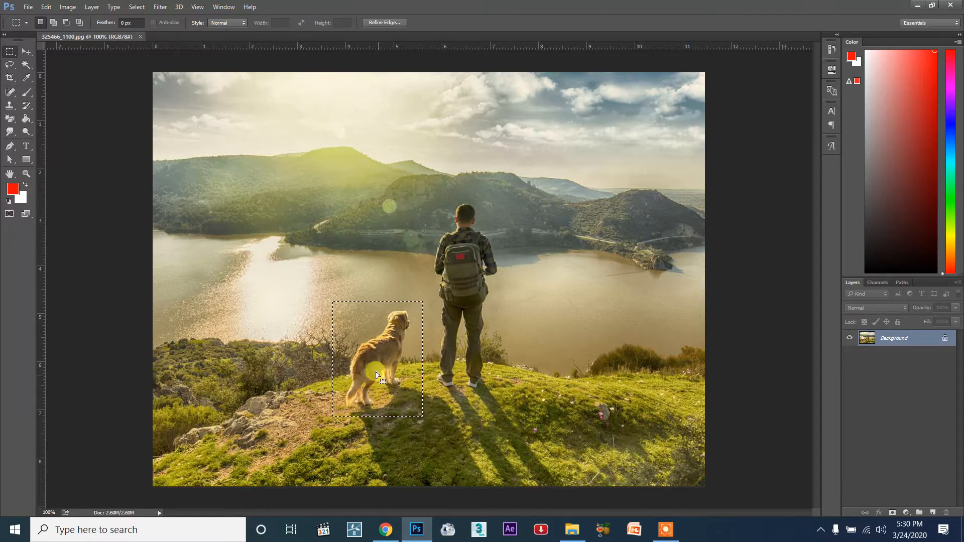
drag(370, 362, 306, 261)
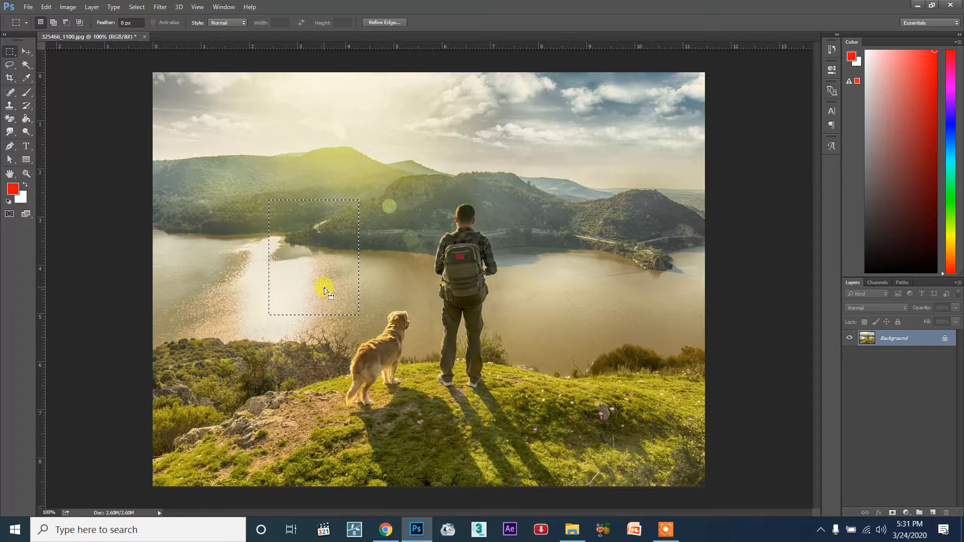
drag(339, 286, 407, 374)
mouse_move(373, 366)
mouse_down()
mouse_move(302, 248)
mouse_move(379, 364)
mouse_up()
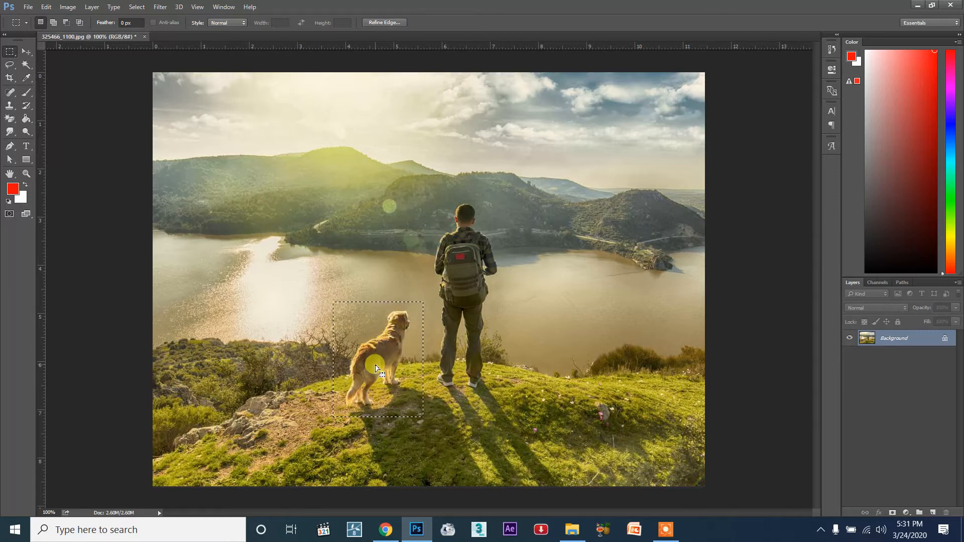
click(253, 258)
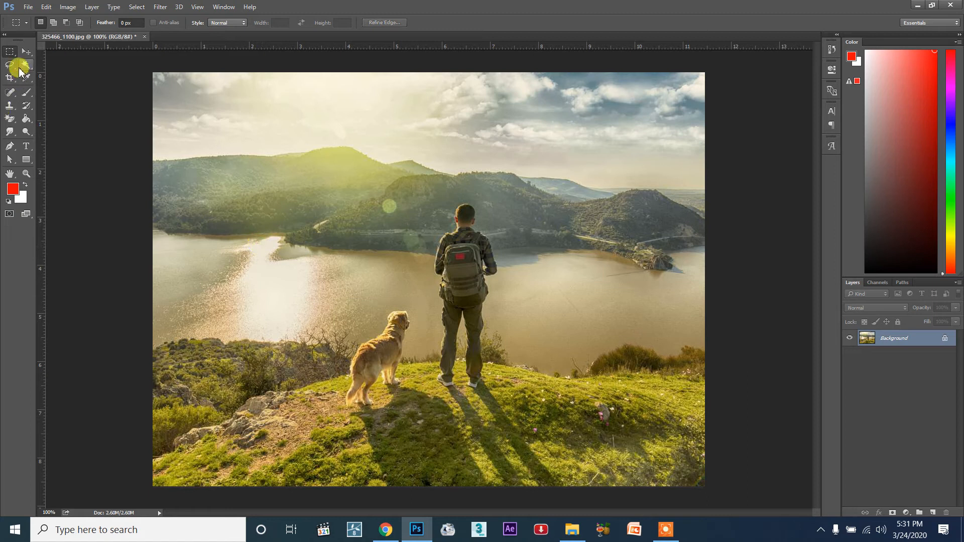
Draw an oval Elliptical Marquee selection near the dog and a large circular one, reposition the large one around the man, and deselect
right_click(10, 52)
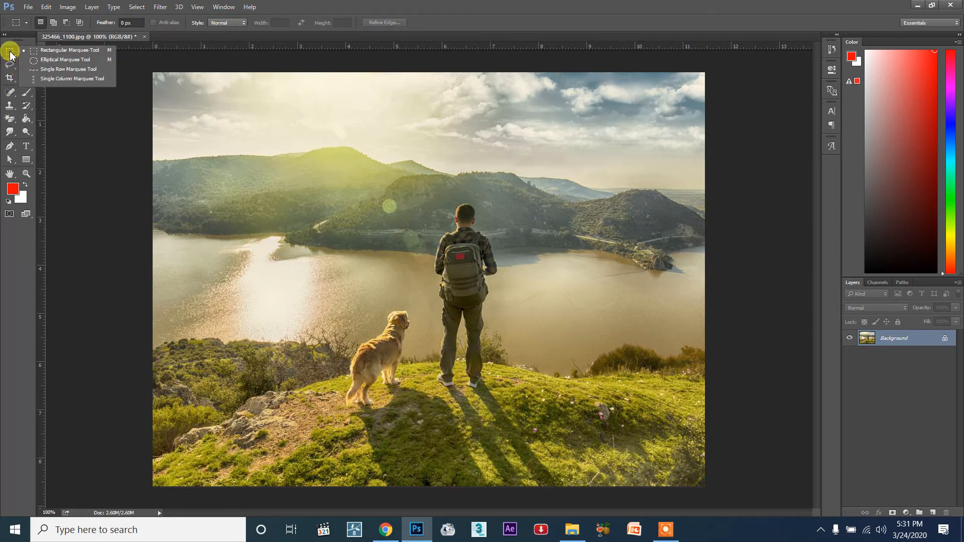
click(47, 61)
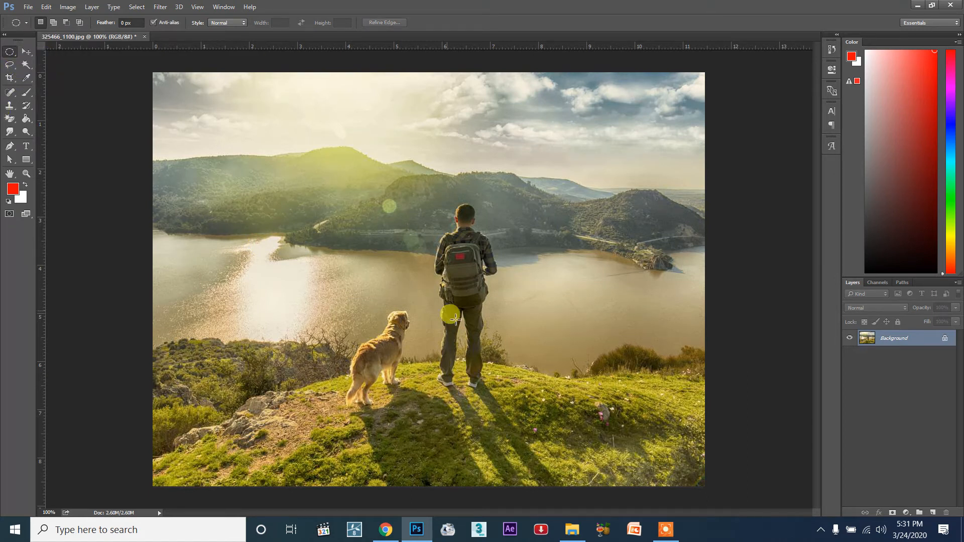
drag(315, 295, 424, 371)
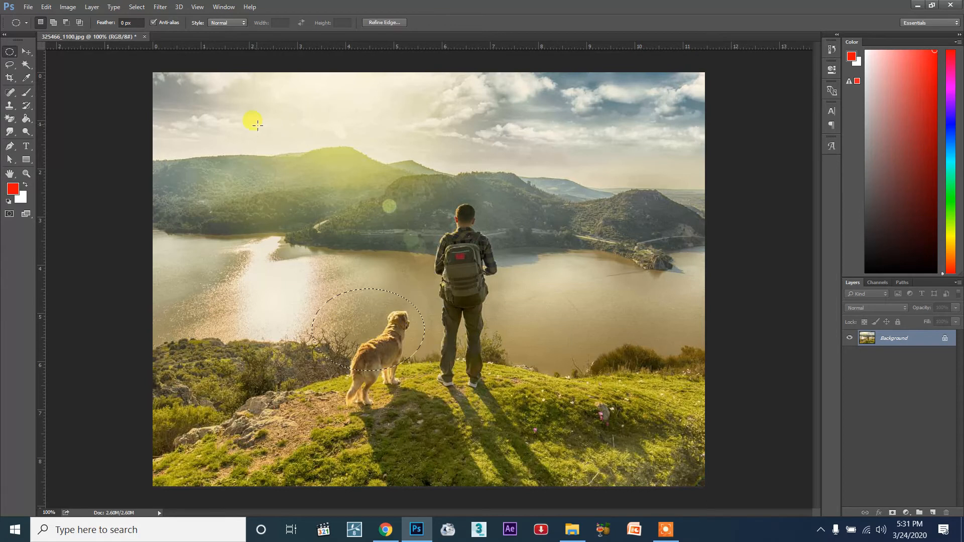
drag(210, 113, 961, 421)
drag(438, 311, 505, 354)
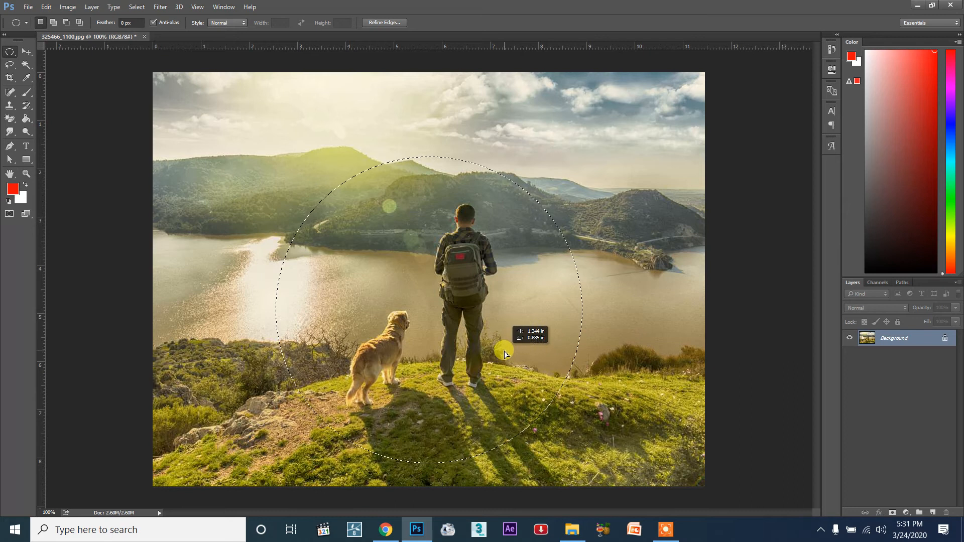
click(622, 302)
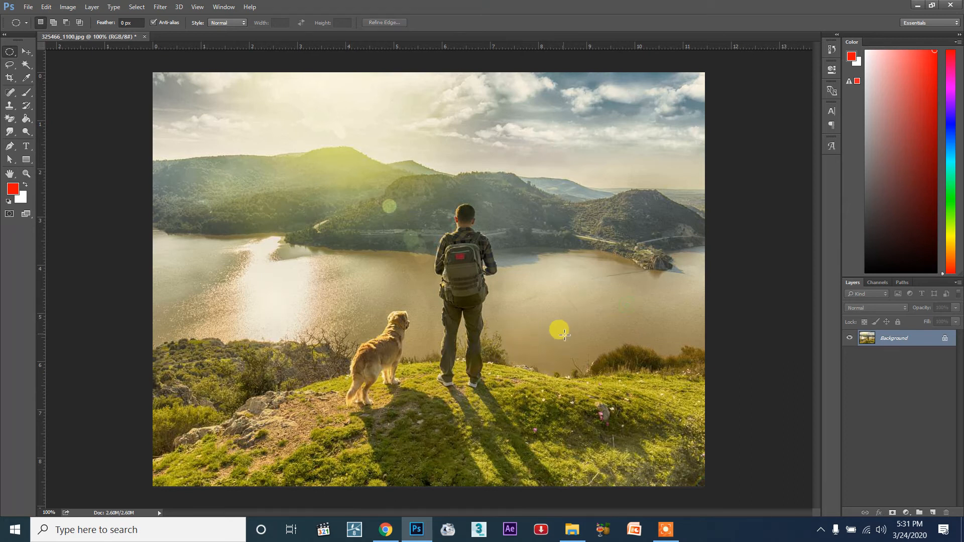
Place a Single Row Marquee selection across the photo in the sky just above the hills
right_click(9, 55)
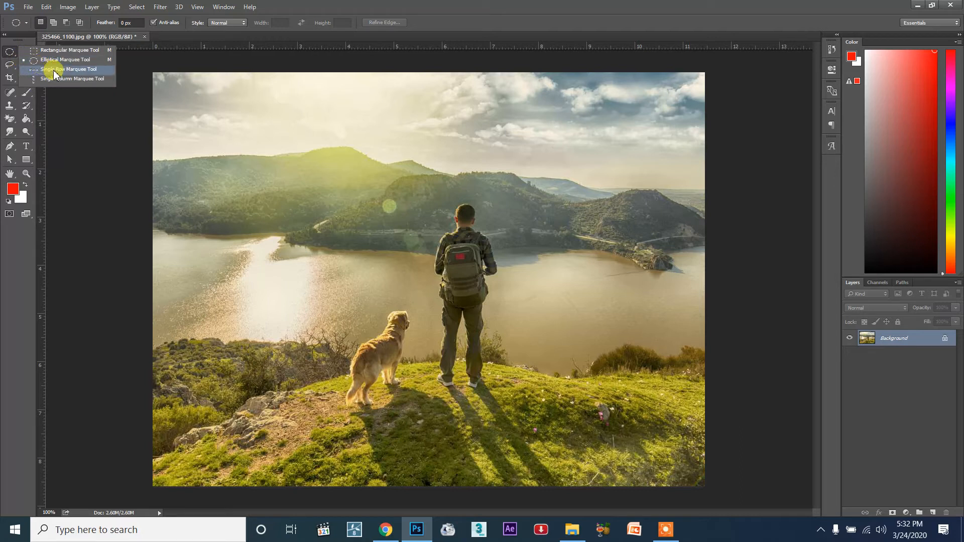
click(96, 74)
click(282, 119)
click(436, 210)
click(363, 145)
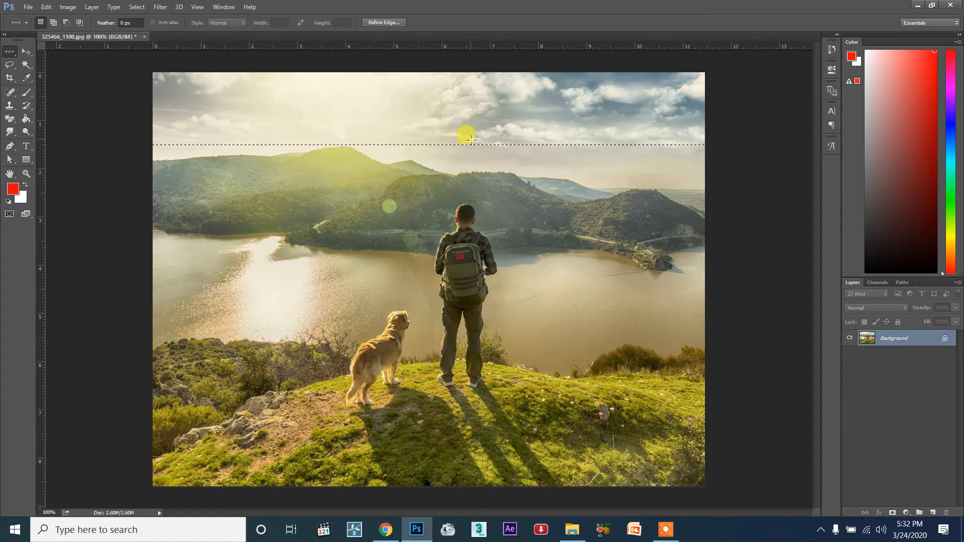
Place a single-row selection in the sky at pixel-level magnification and inspect its one-pixel height
scroll(463, 133, up, 3)
scroll(476, 115, up, 10)
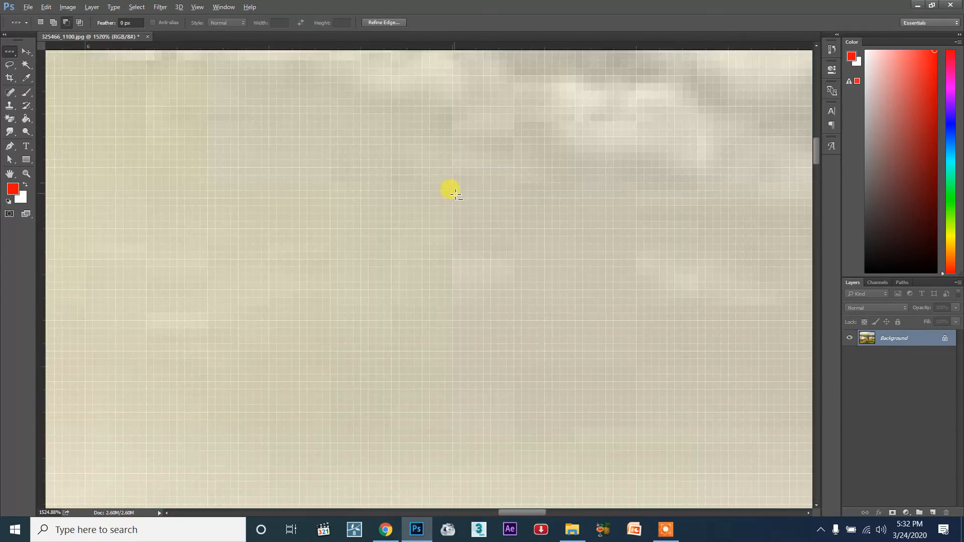
click(465, 211)
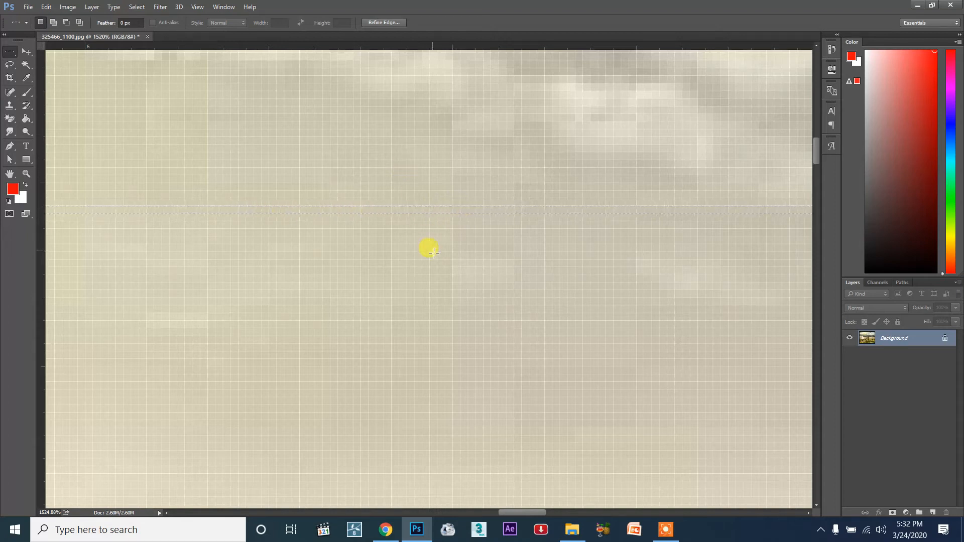
scroll(434, 252, down, 5)
scroll(440, 267, down, 8)
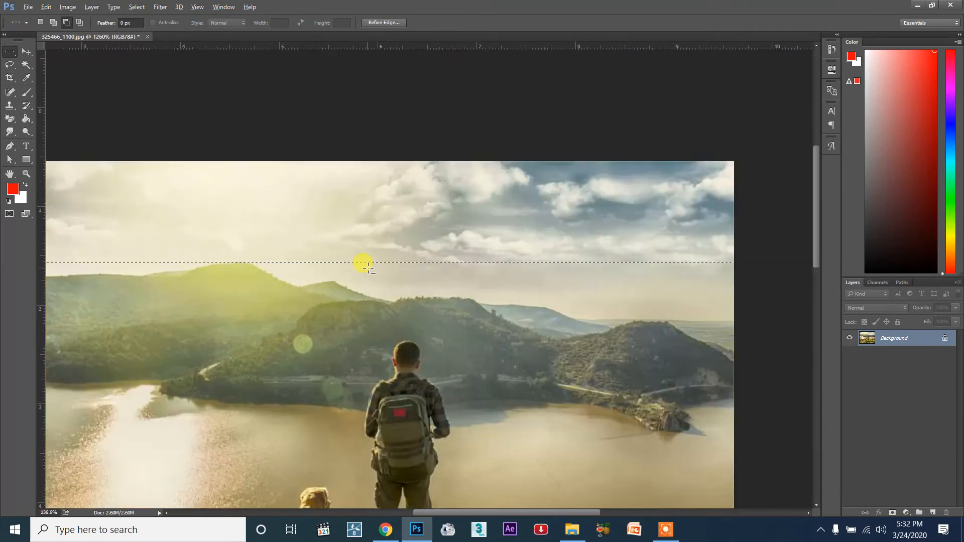
scroll(368, 267, down, 3)
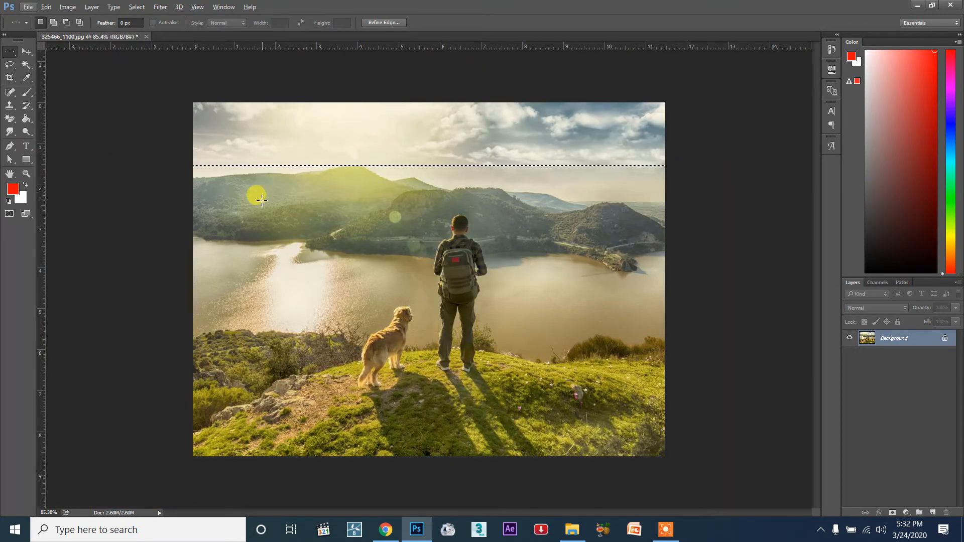
Try Single Column Marquee selections at several positions, ending with one through the rocky hill to the man's right
right_click(9, 54)
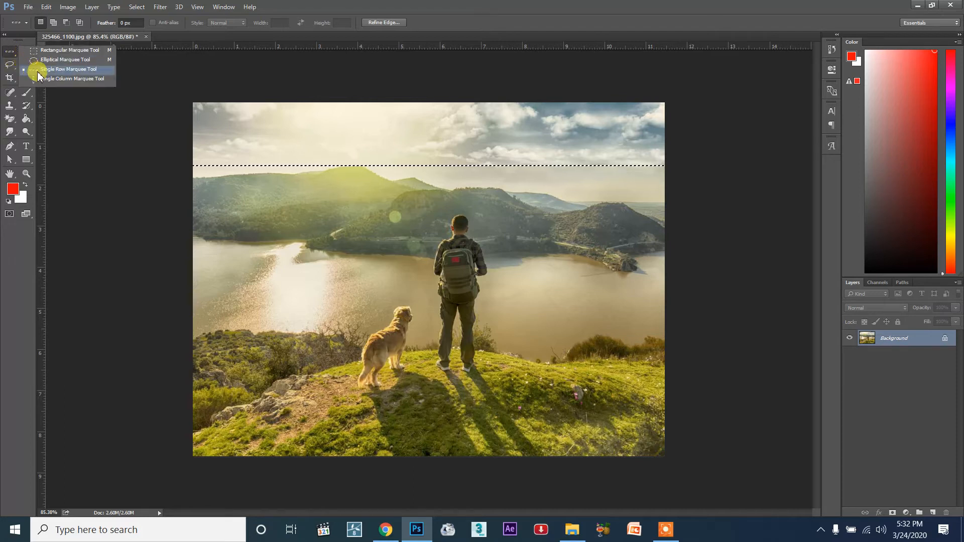
click(60, 79)
click(300, 211)
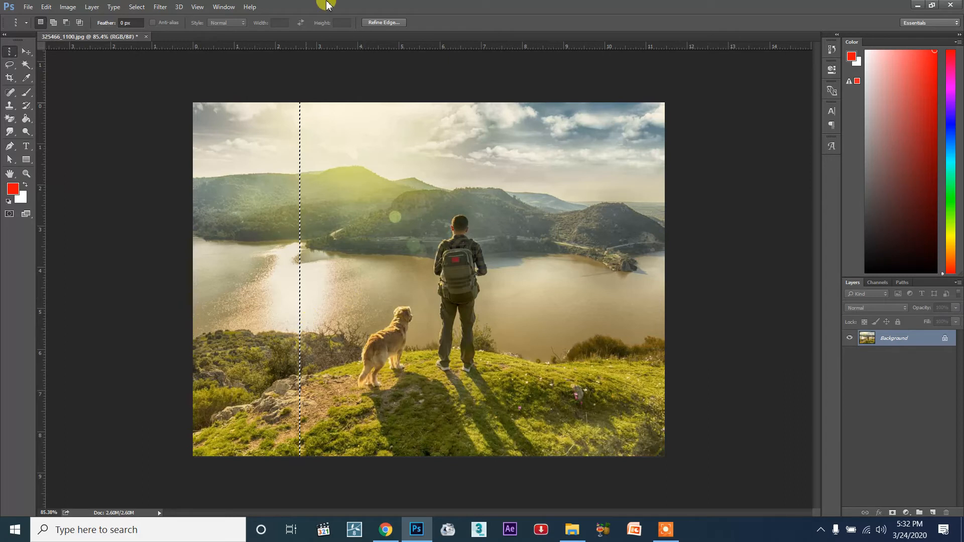
drag(634, 268, 261, 177)
click(224, 199)
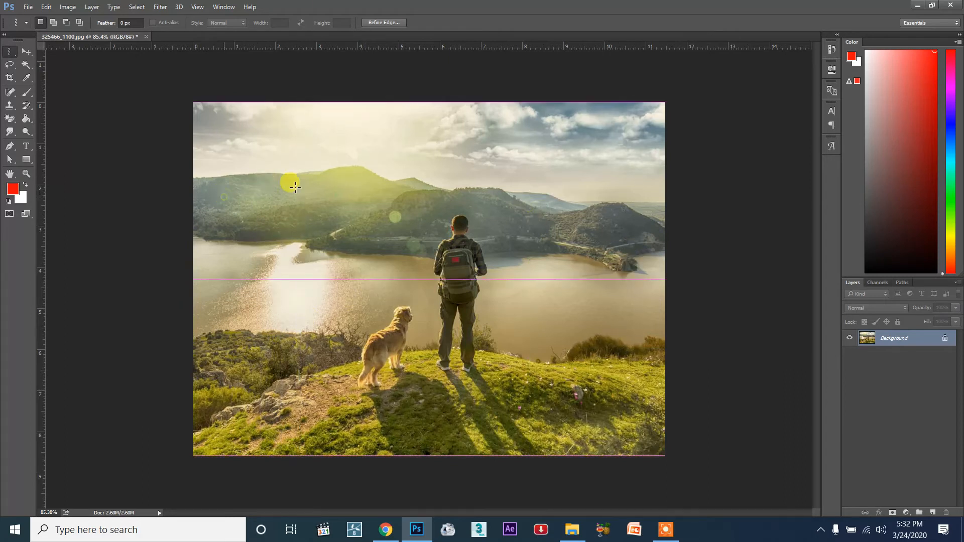
click(555, 229)
click(588, 229)
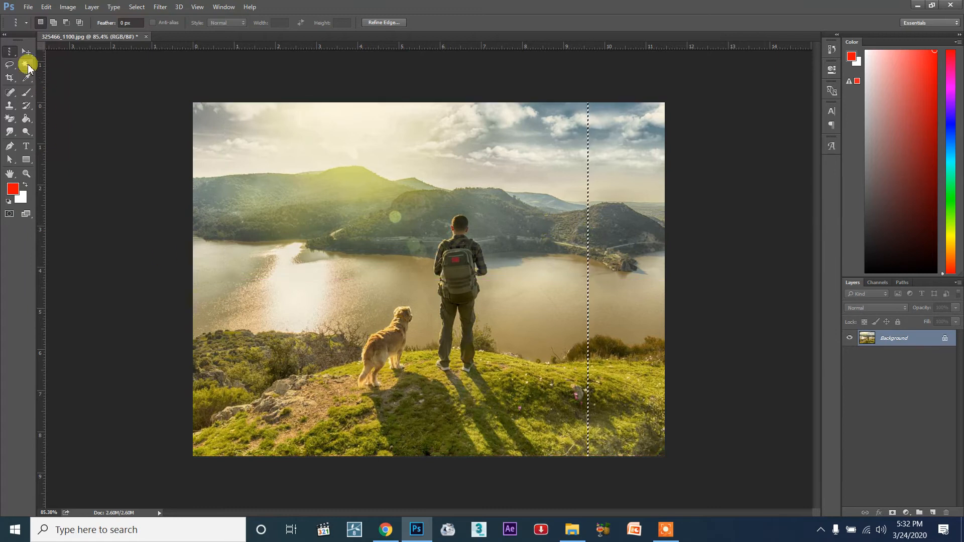
Switch to the Rectangular Marquee tool and clear the single-column selection
drag(9, 52, 40, 52)
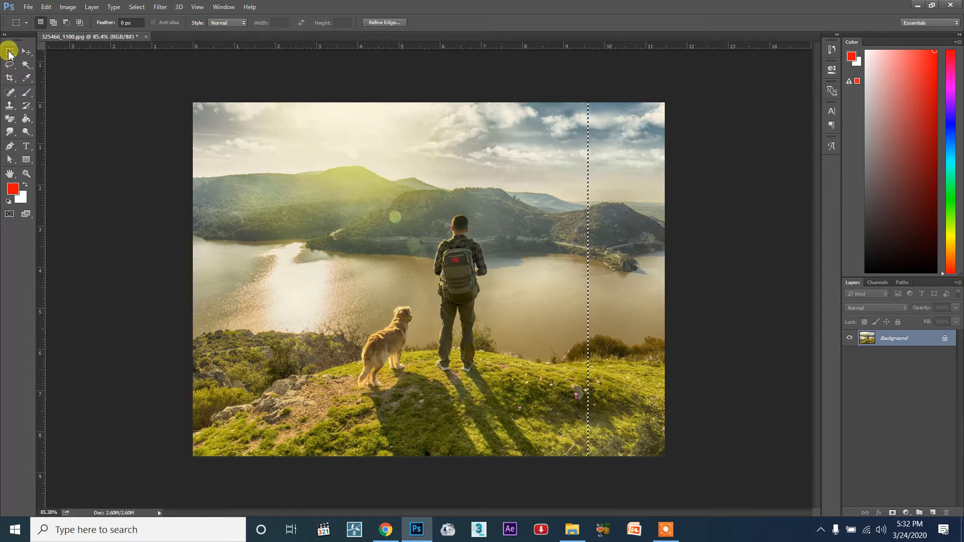
drag(9, 54, 8, 53)
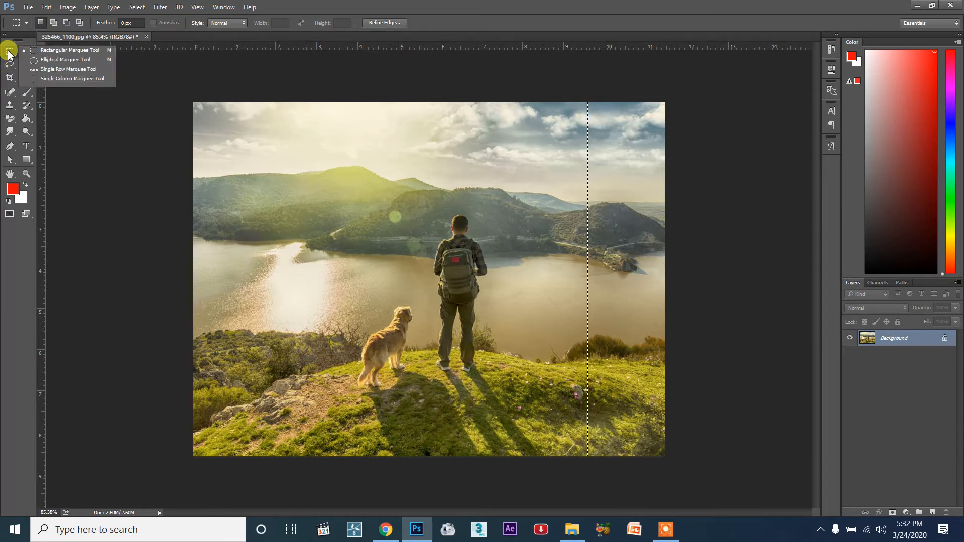
click(9, 53)
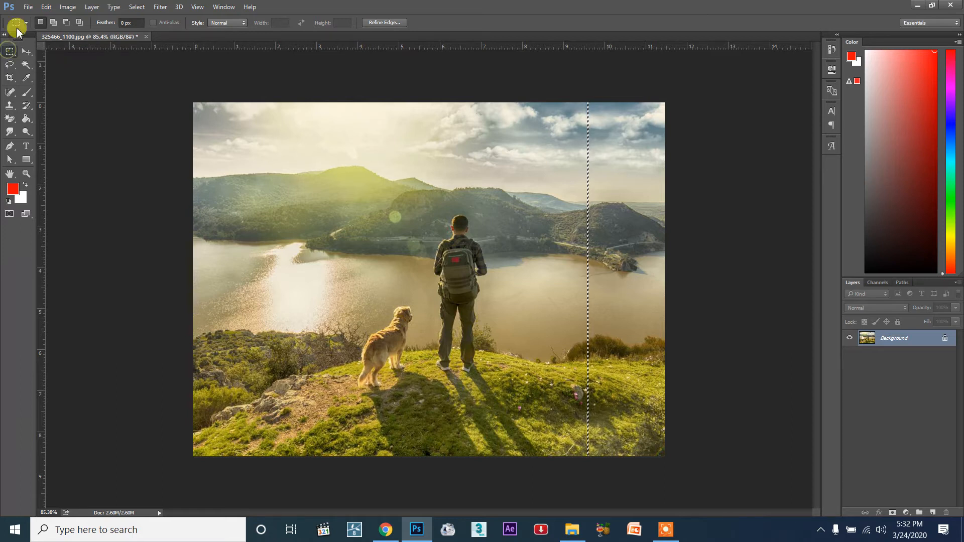
click(5, 52)
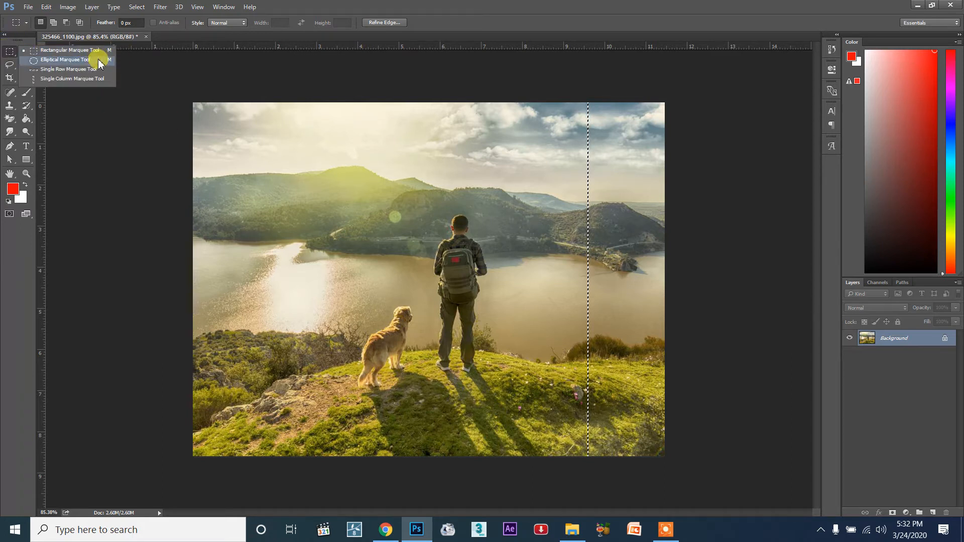
click(46, 50)
click(353, 227)
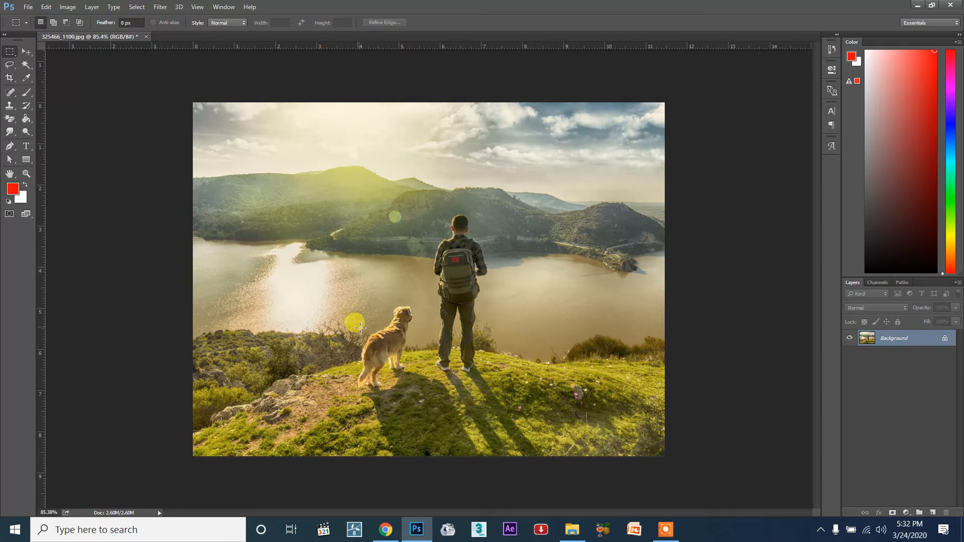
Draw a rectangular marquee selection near the dog, move it over the lake, and reposition it so it frames the dog
scroll(368, 332, up, 3)
drag(320, 294, 426, 424)
drag(359, 372, 267, 299)
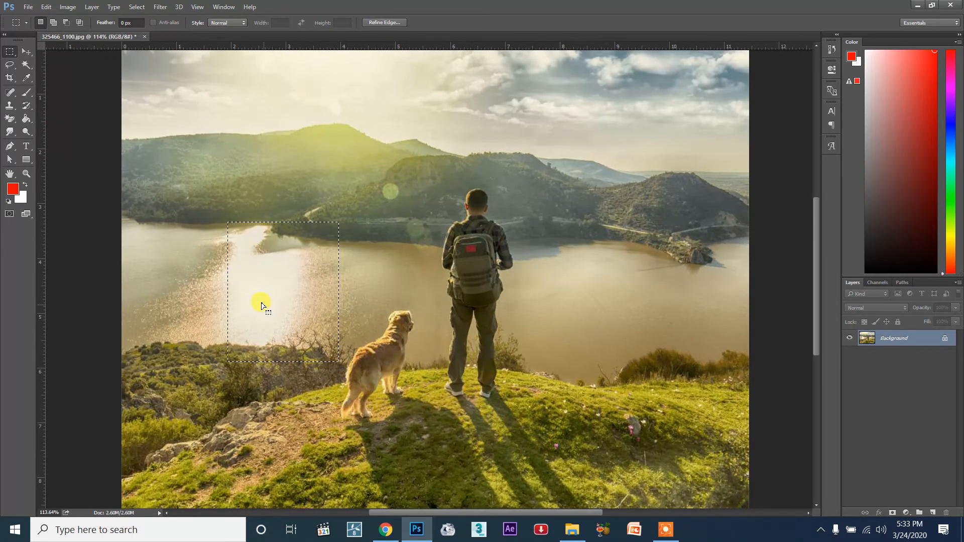
mouse_move(377, 366)
mouse_down()
mouse_move(392, 393)
mouse_move(375, 384)
mouse_up()
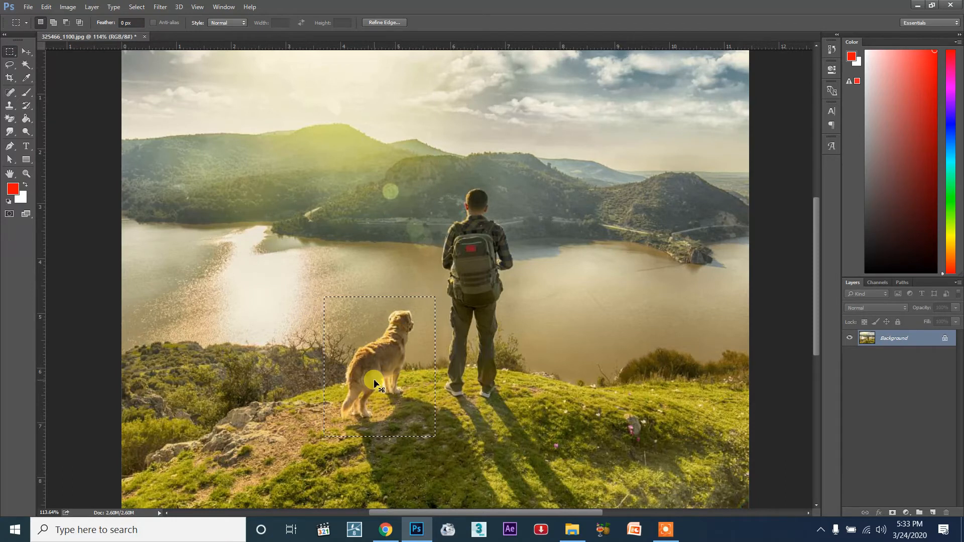
Try moving the selected dog area up into the sky with Free Transform, and undo the move
key(ctrl+t)
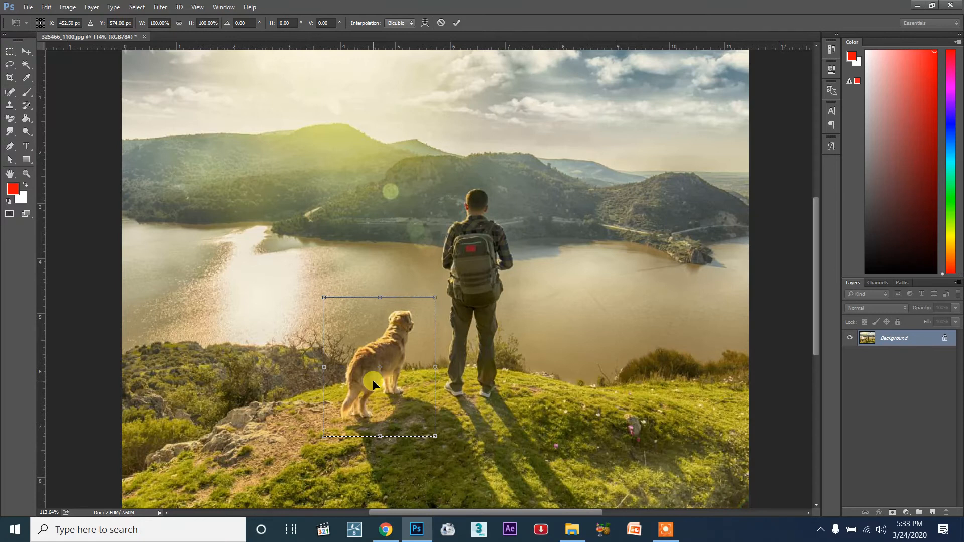
drag(409, 414, 215, 233)
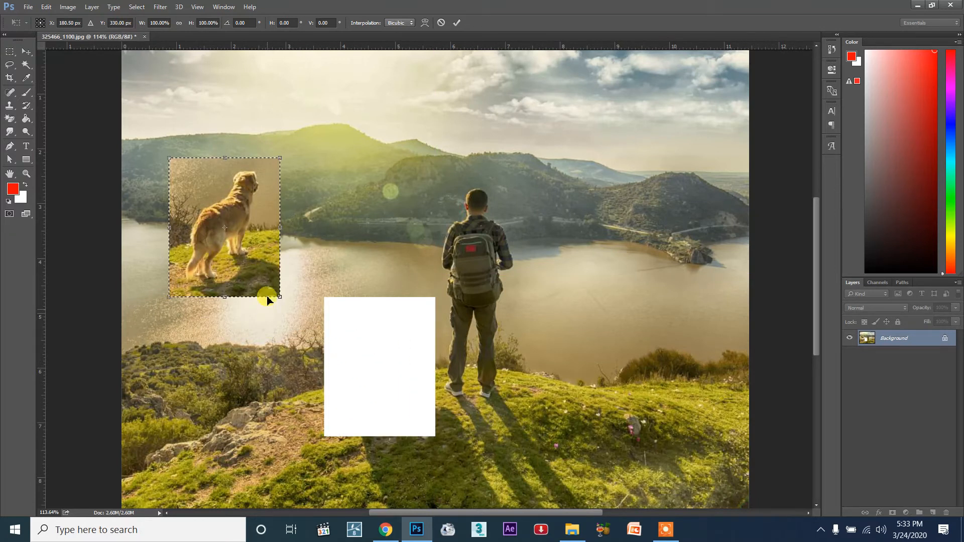
drag(252, 263, 334, 145)
key(Return)
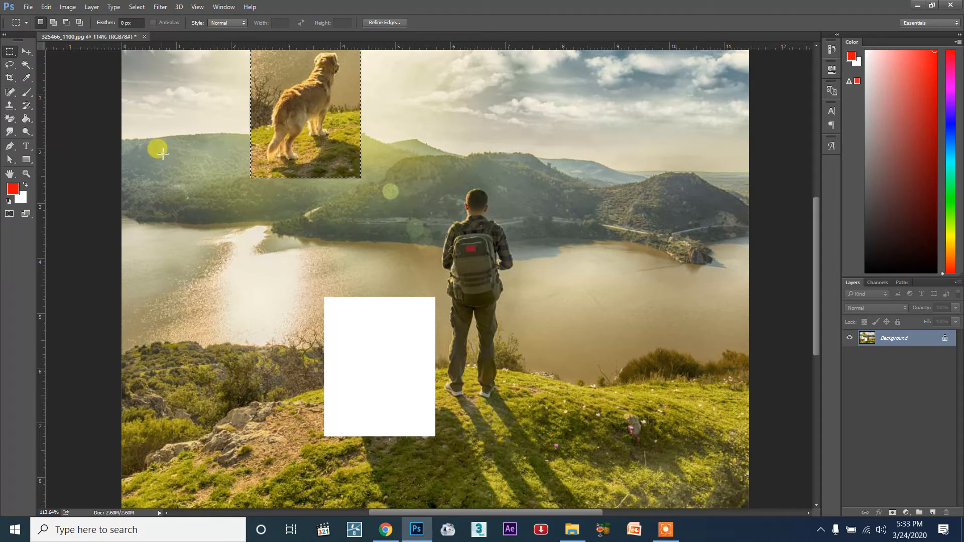
scroll(297, 221, down, 2)
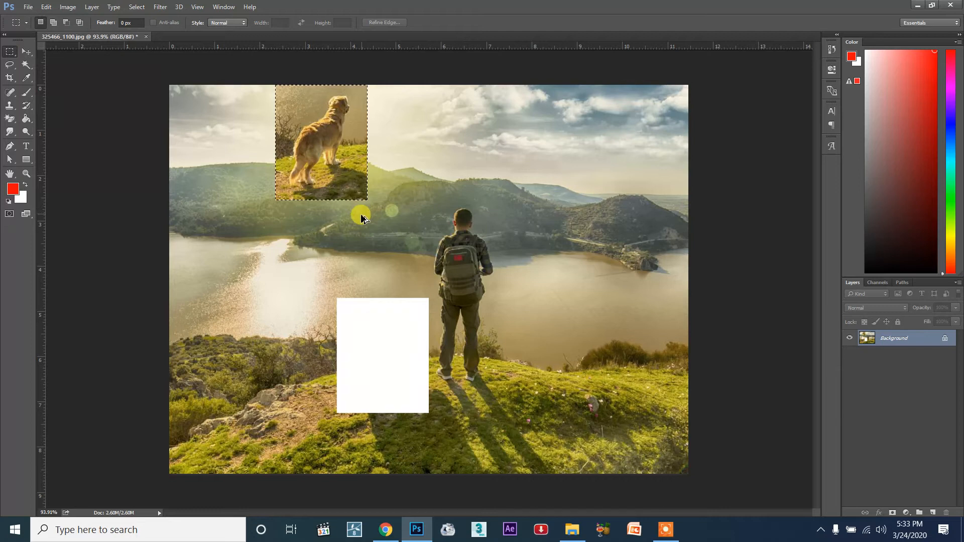
key(ctrl+z)
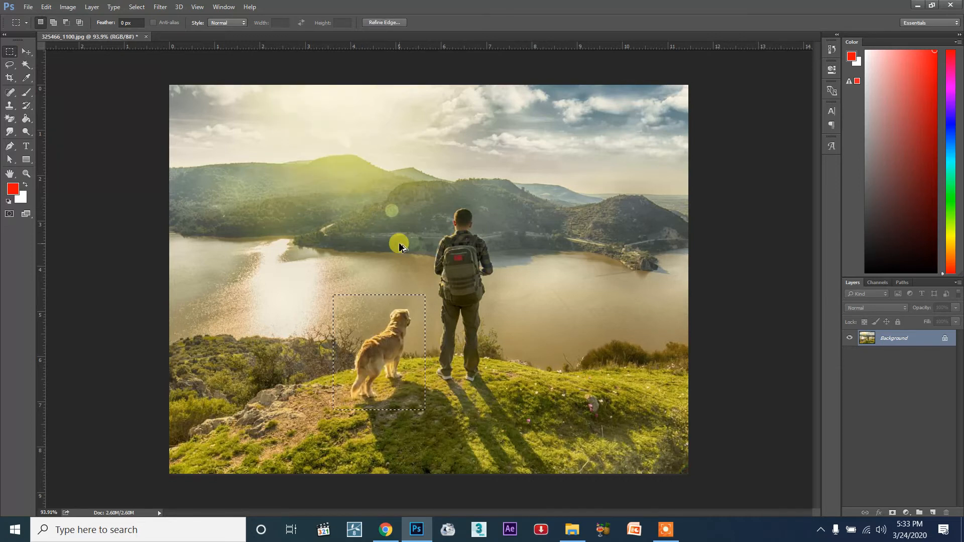
drag(340, 286, 419, 408)
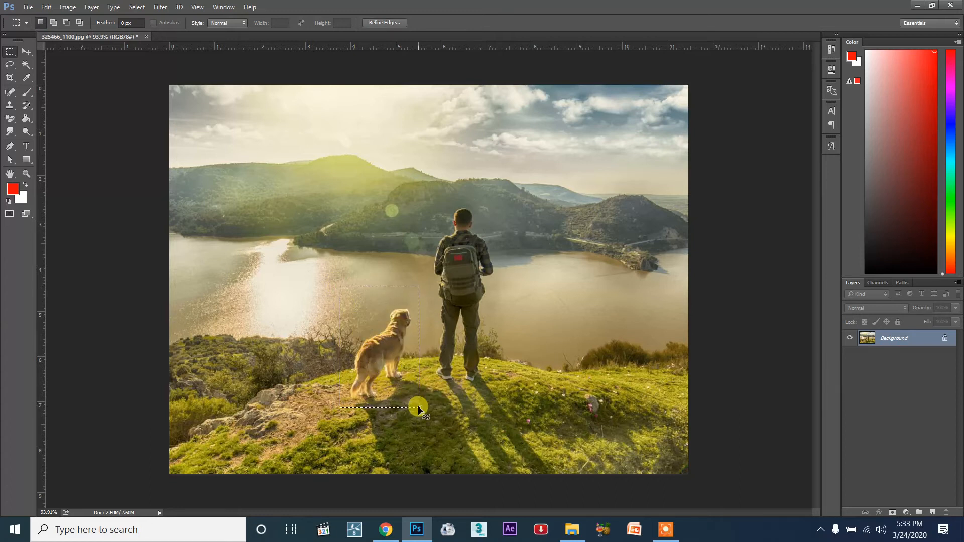
key(ctrl+t)
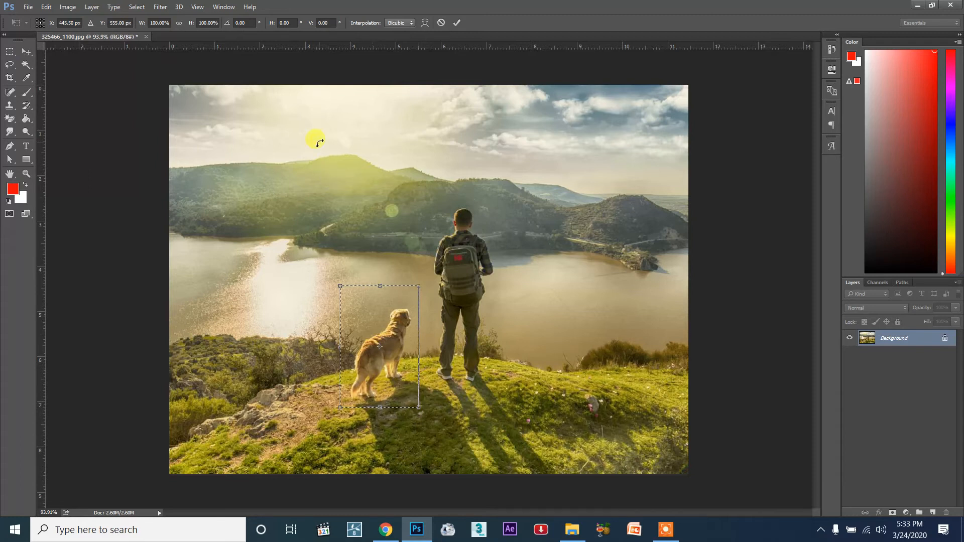
key(Escape)
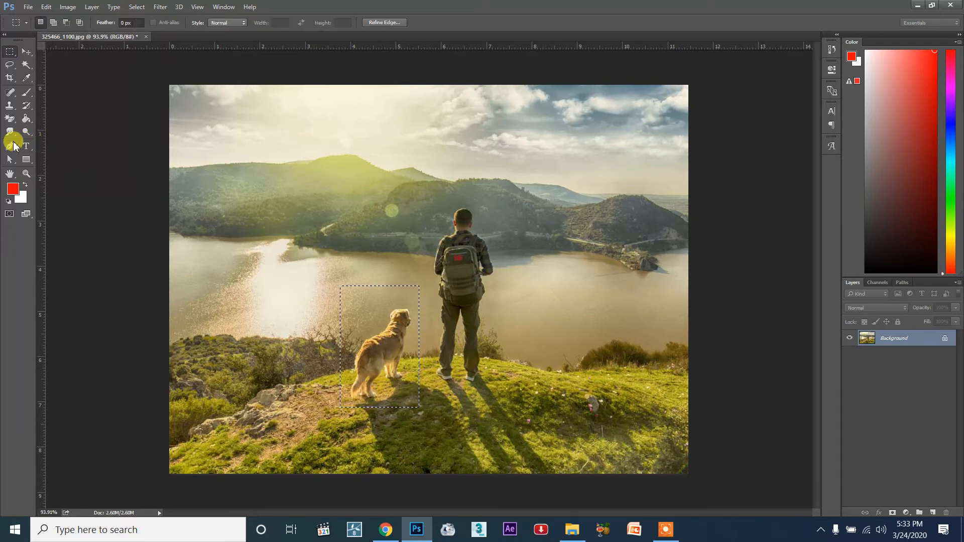
Add the text "CNTRL + T" in the sky and move it to the upper-right part of the photo
click(26, 146)
click(389, 115)
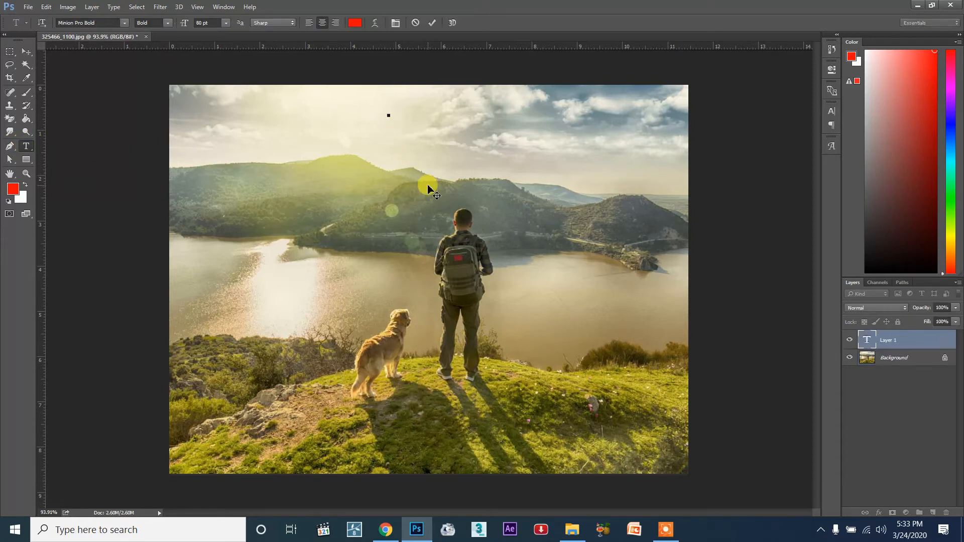
text(T)
drag(449, 157, 455, 182)
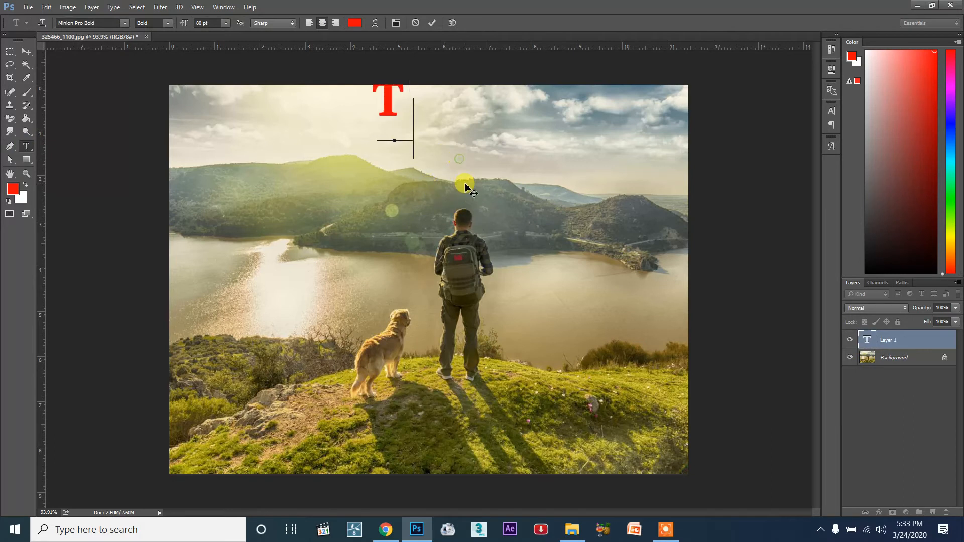
text(CNTRL)
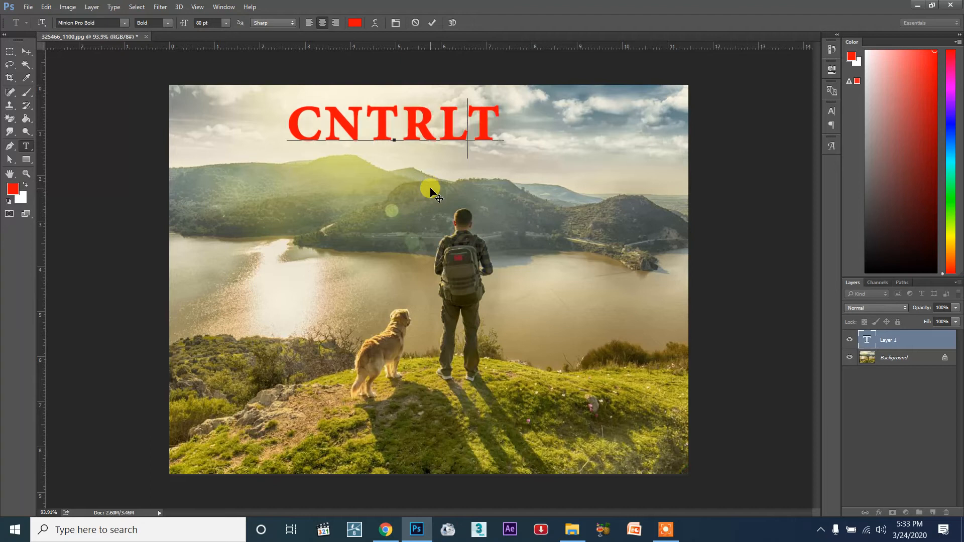
text( +)
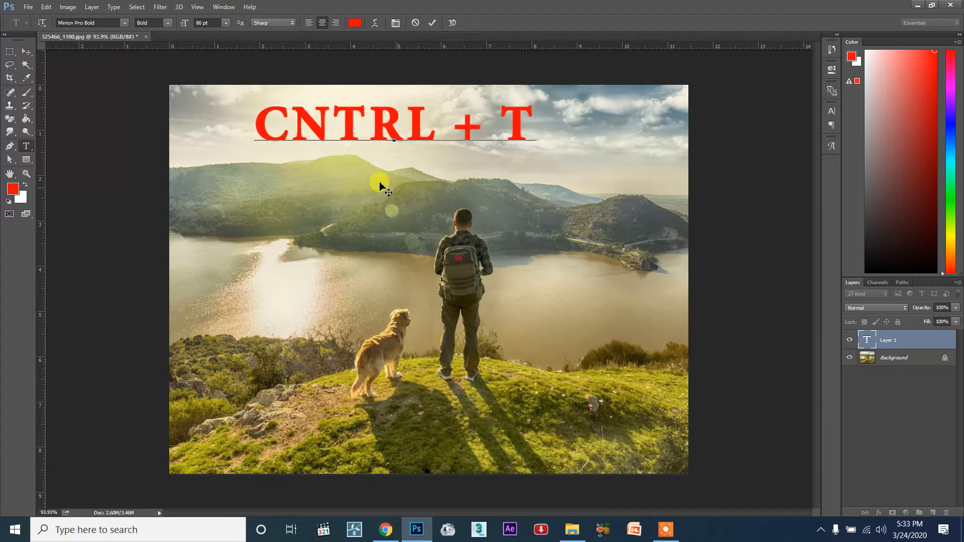
click(26, 51)
drag(351, 123, 479, 131)
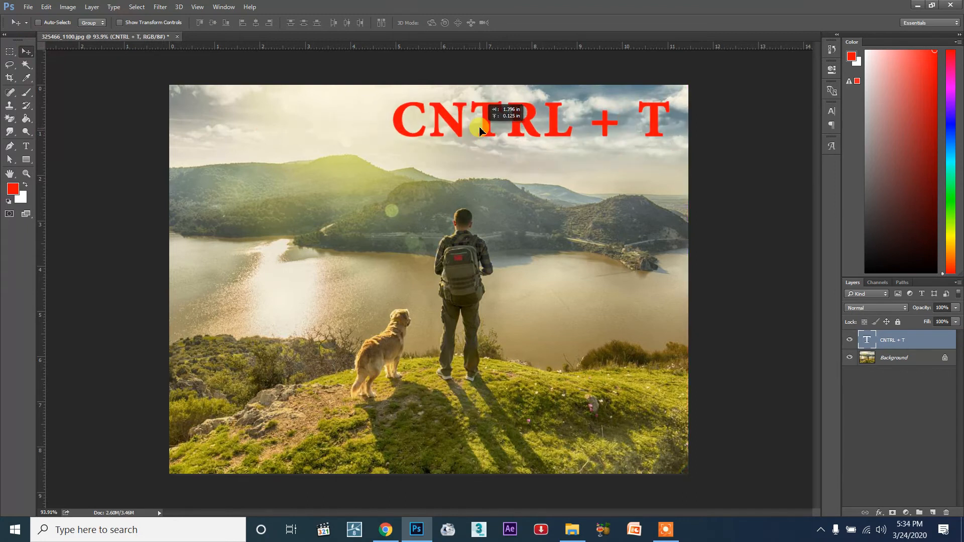
On the Background layer, select the dog with a rectangular marquee, move it into the upper-left sky with Free Transform, and deselect
click(10, 51)
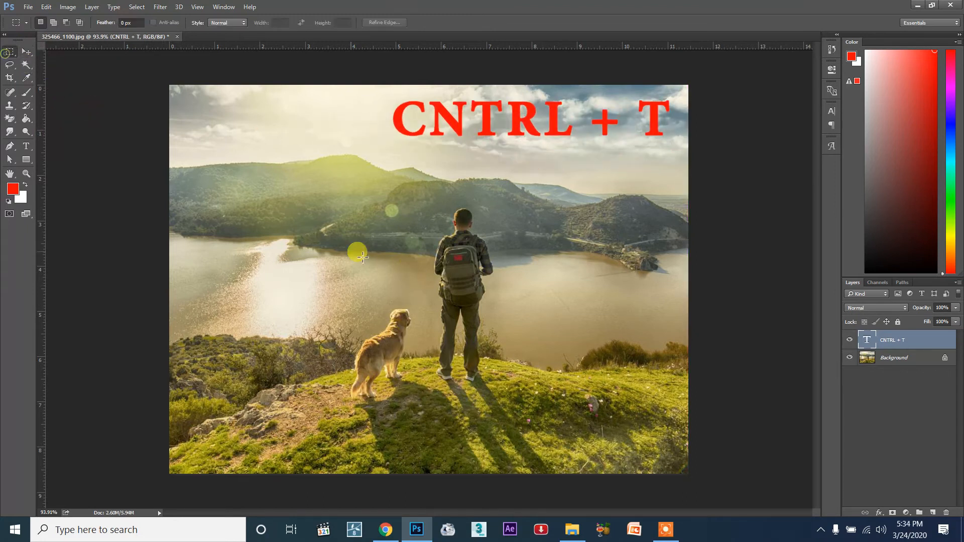
click(877, 362)
drag(321, 288, 423, 407)
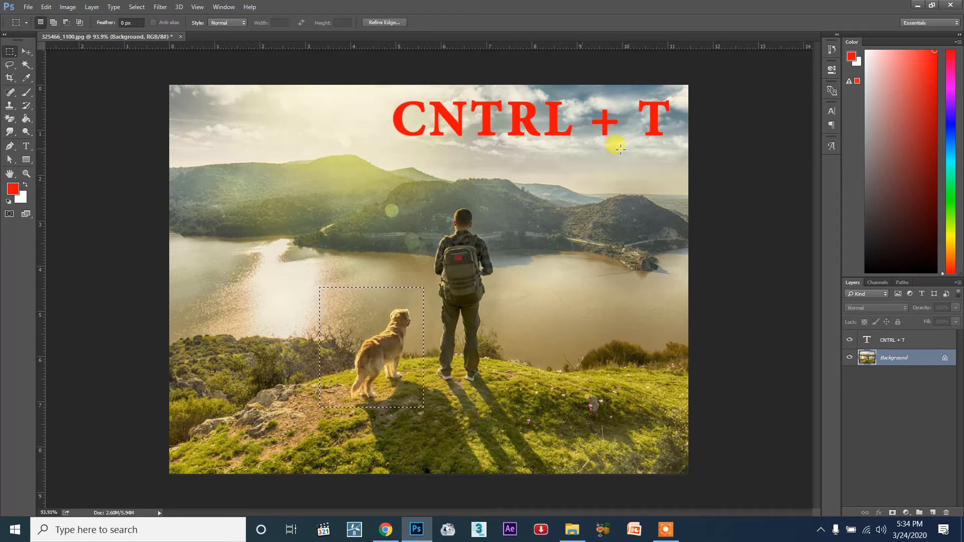
key(ctrl+t)
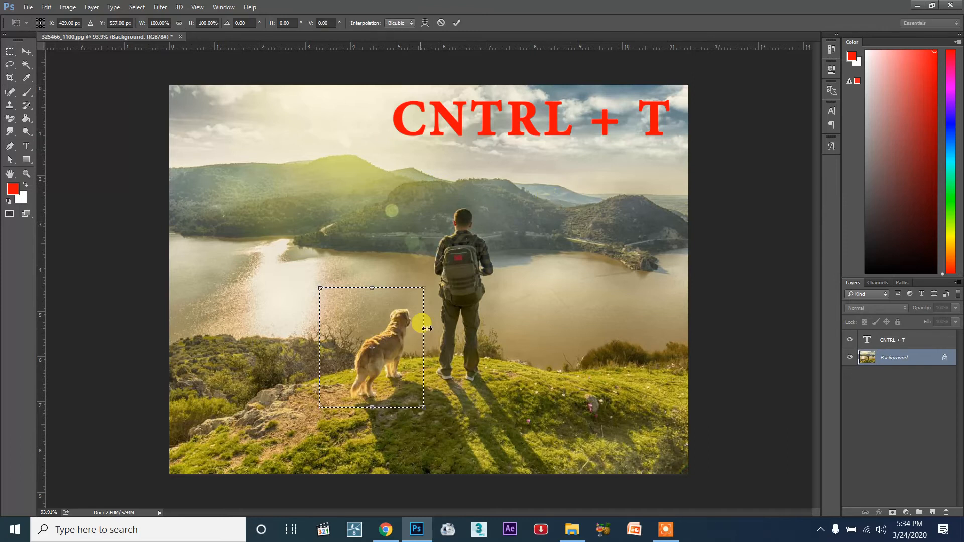
drag(394, 360, 332, 160)
key(Return)
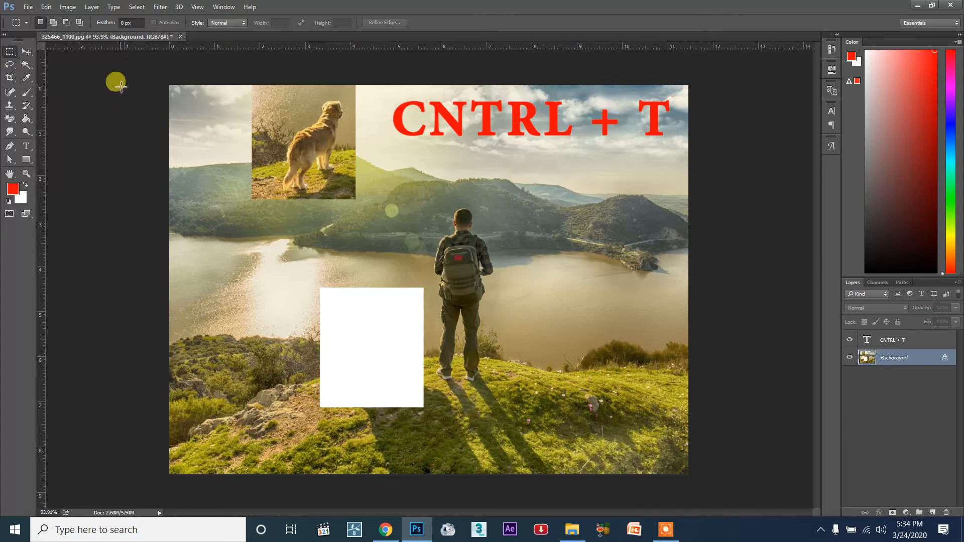
Try enlarging a small Elliptical Marquee selection at the man's left foot into a large circle with Free Transform, and undo it
click(14, 57)
click(41, 64)
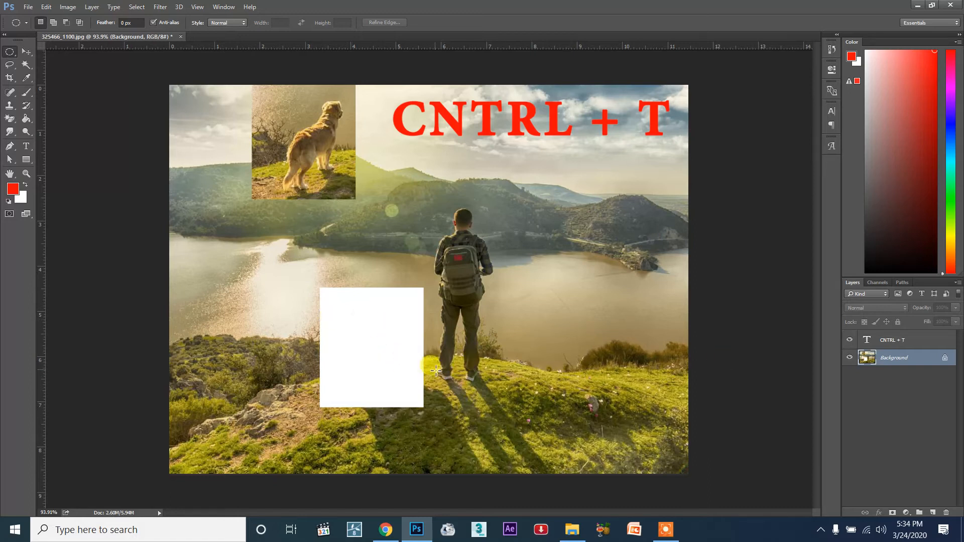
mouse_move(446, 377)
mouse_down()
mouse_move(462, 389)
mouse_move(450, 383)
mouse_up()
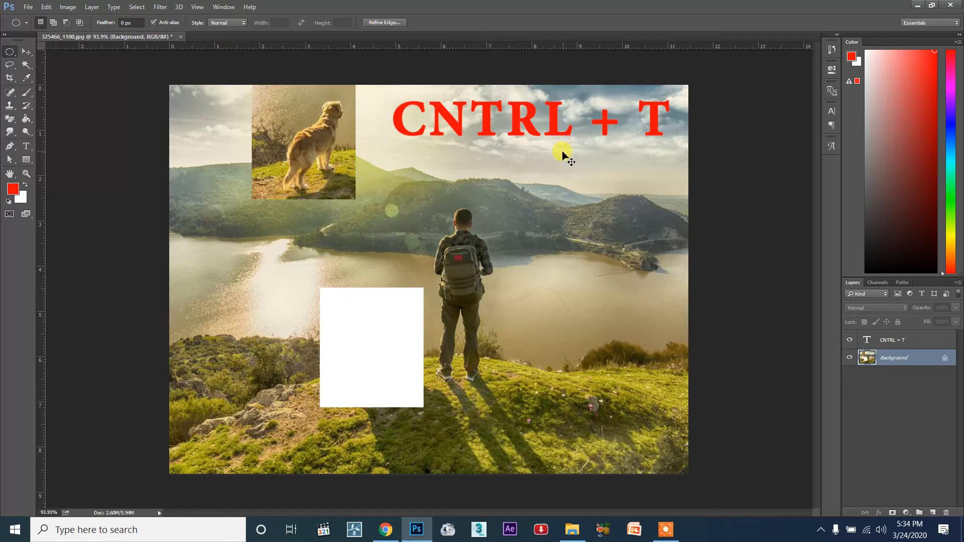
key(ctrl+t)
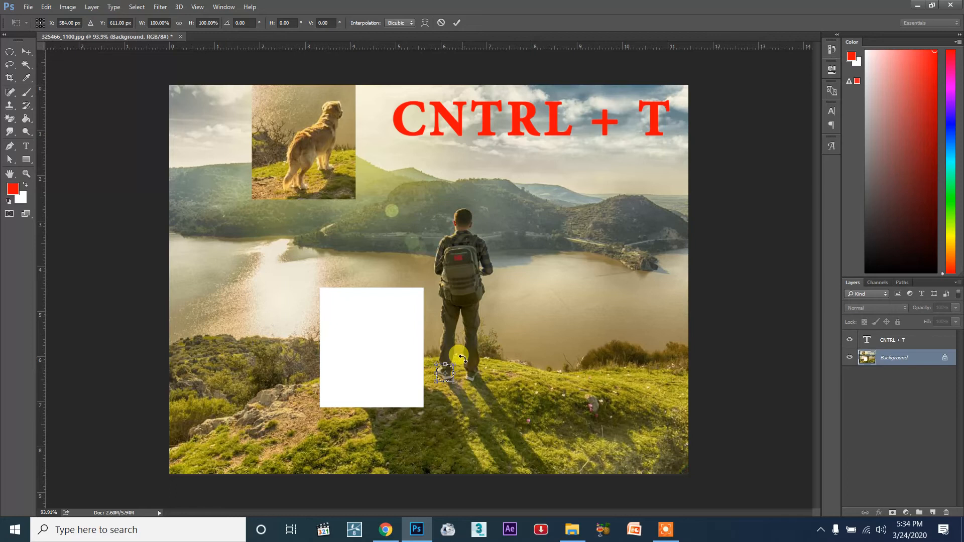
drag(457, 361, 604, 214)
double_click(554, 294)
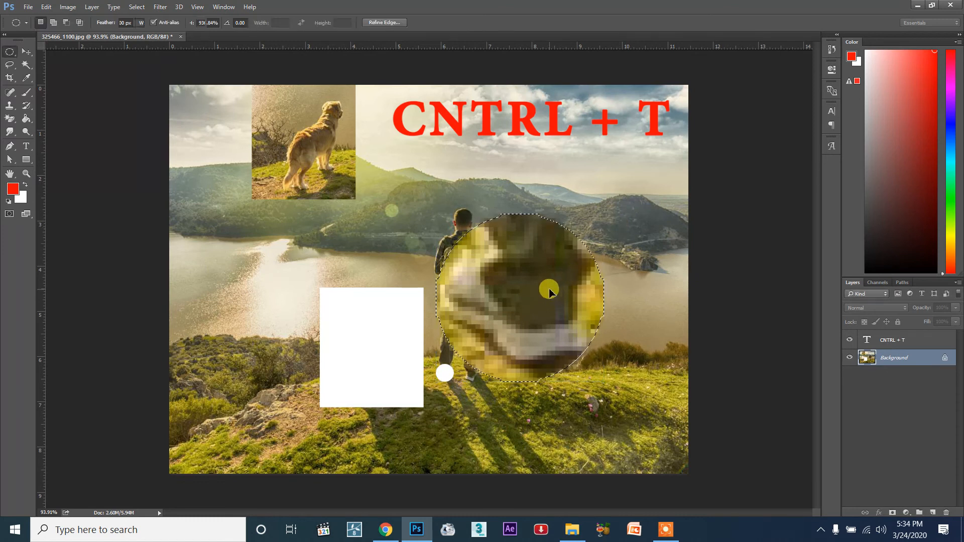
click(655, 315)
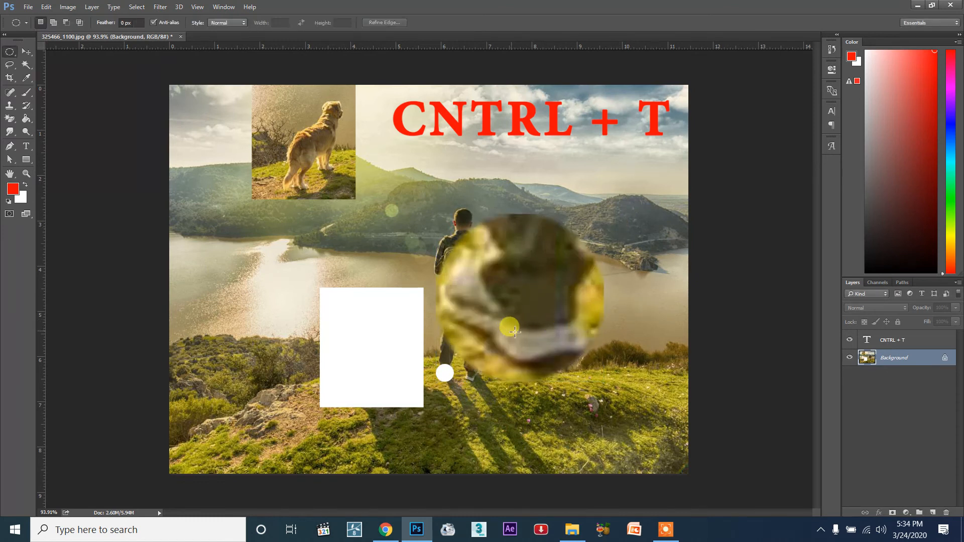
key(ctrl+alt+z)
key(ctrl+alt+z)
Draw an elliptical selection around the man's left foot, move it onto the lake beside the bushes with Free Transform, and deselect
drag(450, 374, 456, 388)
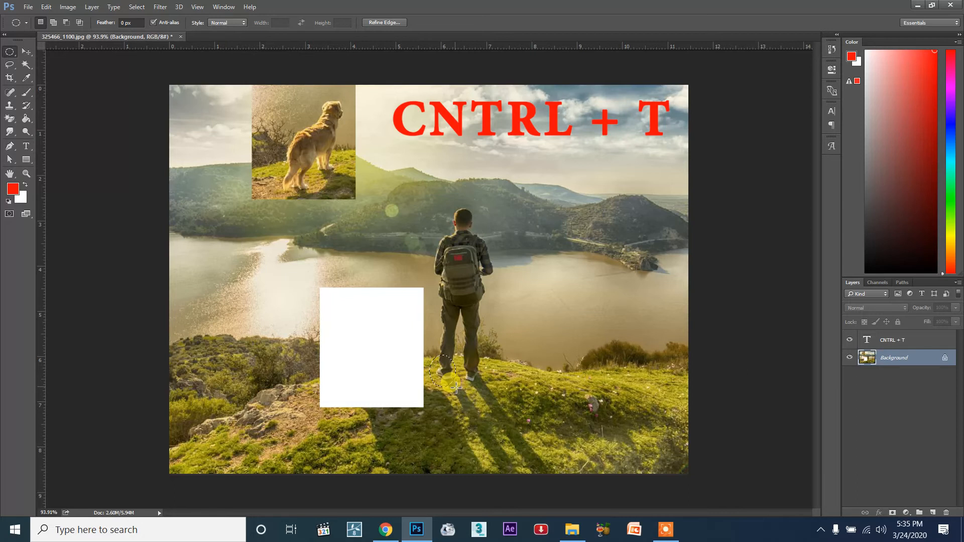
key(ctrl+t)
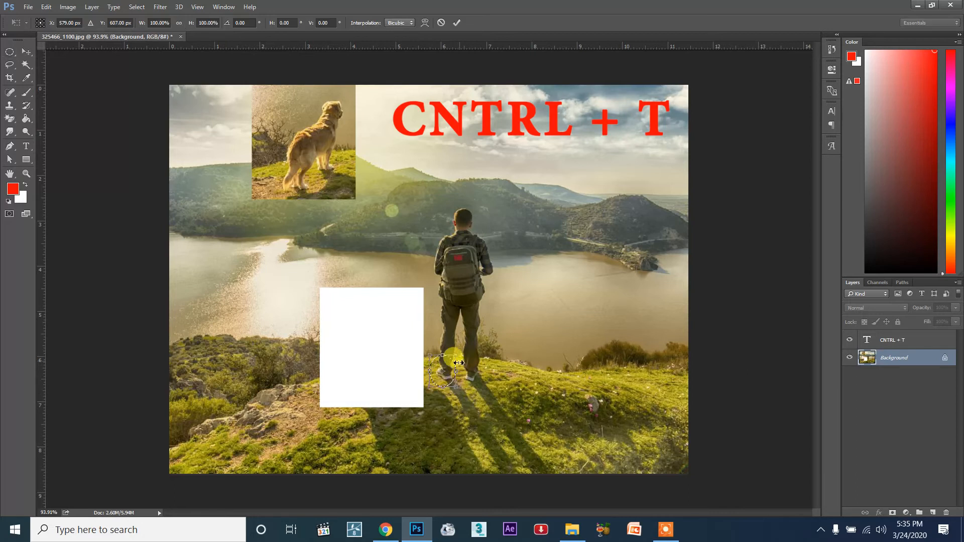
drag(452, 369, 568, 341)
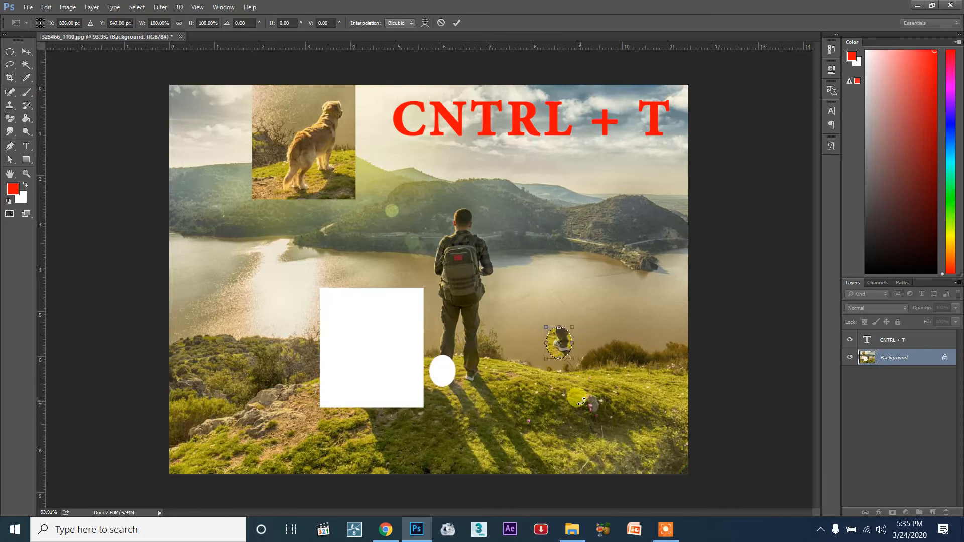
key(Return)
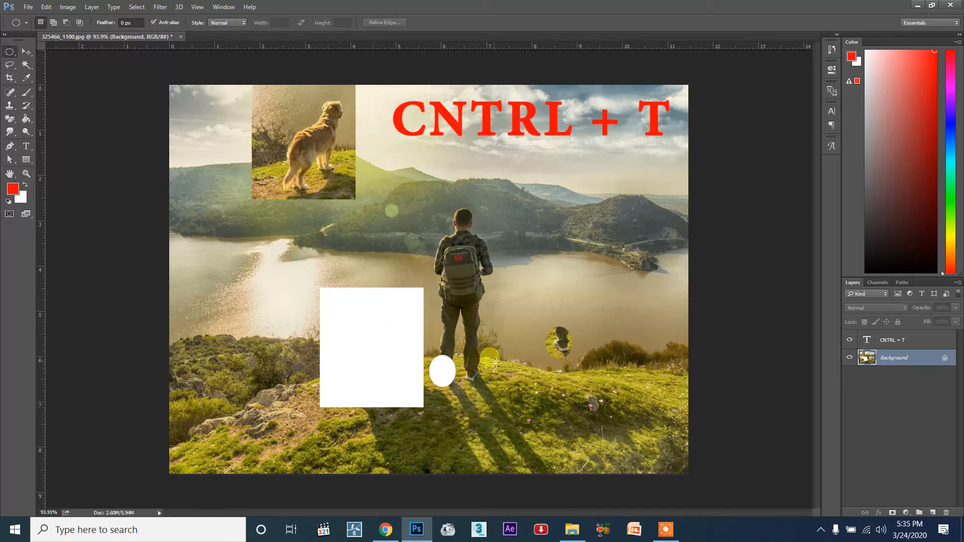
Place a Single Row Marquee selection across the hills just above the man's head
click(8, 52)
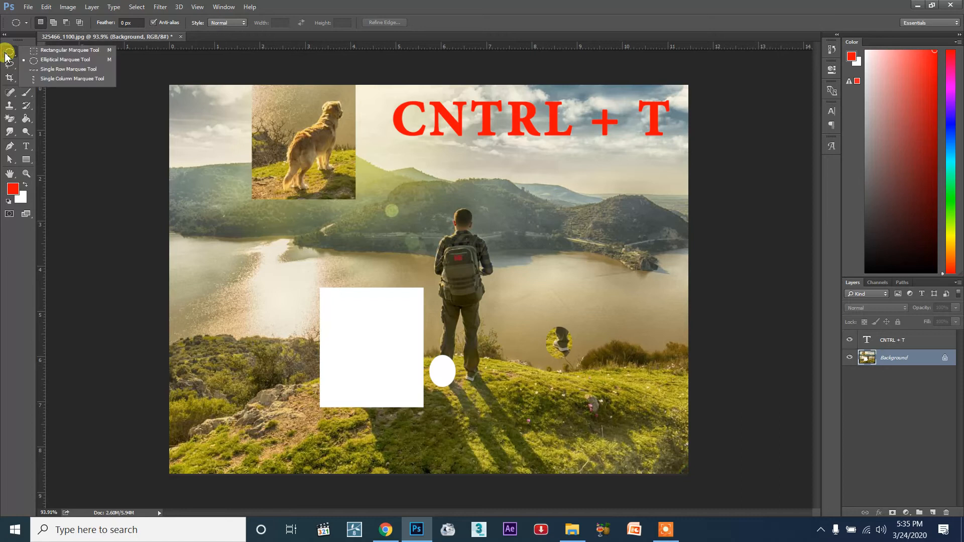
click(90, 69)
click(535, 210)
click(565, 197)
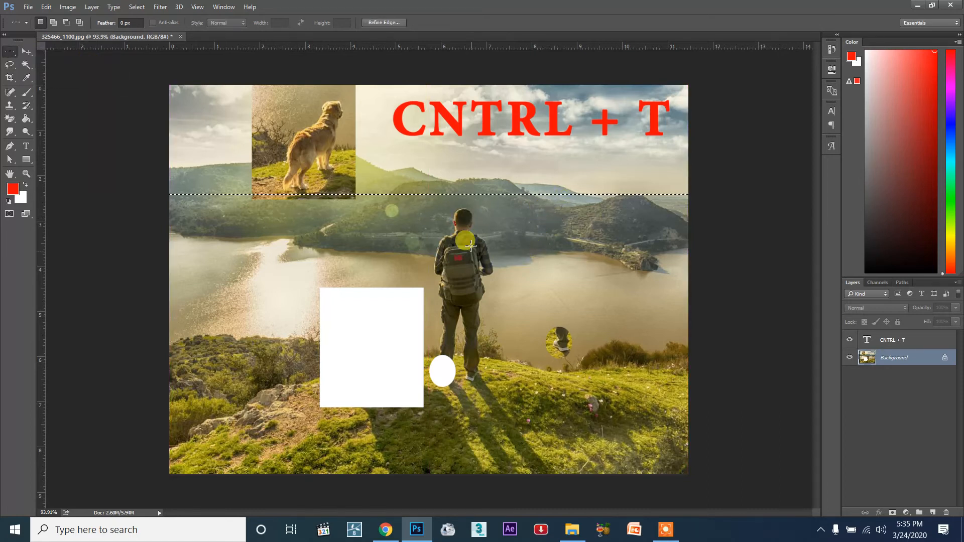
Move the single row selection to the man's neck level and cut that row out of the Background layer
drag(482, 230, 491, 231)
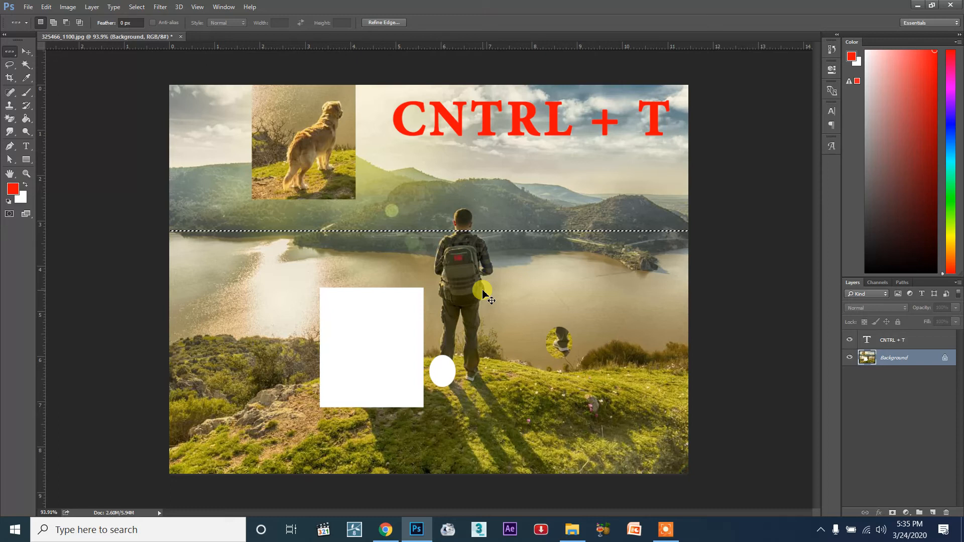
key(ctrl+x)
scroll(457, 225, up, 1)
scroll(456, 224, up, 5)
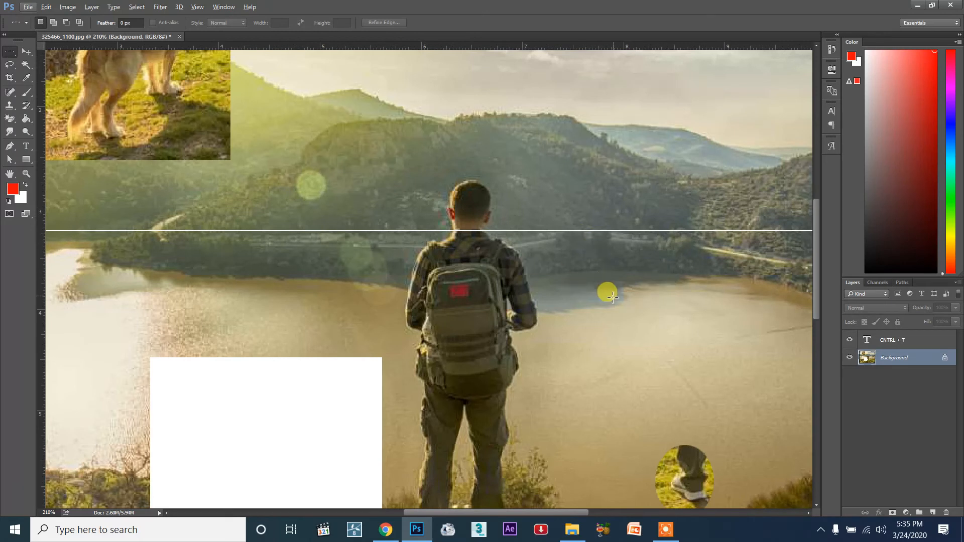
With the Single Column Marquee, select a column just beside the man's right arm, over the lake, and delete its pixels
click(7, 55)
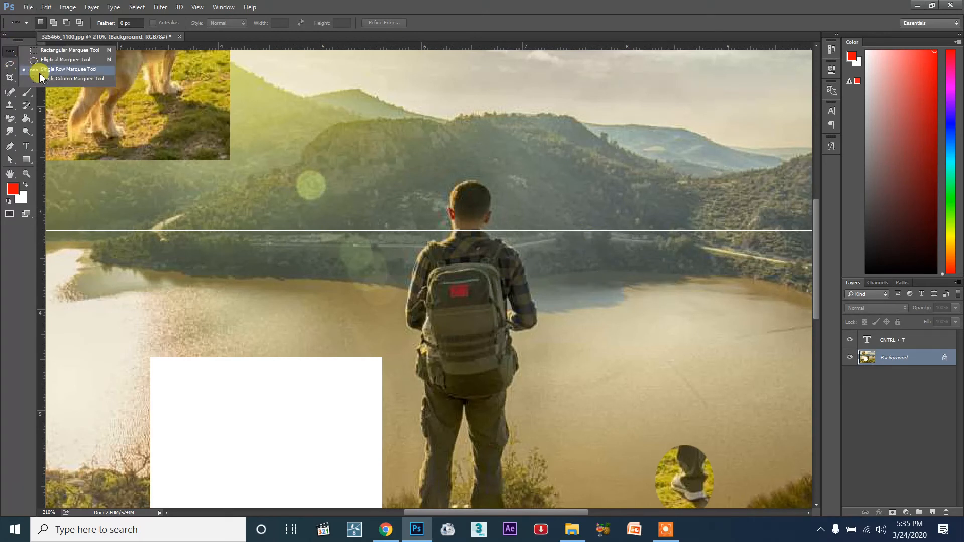
click(68, 79)
click(641, 289)
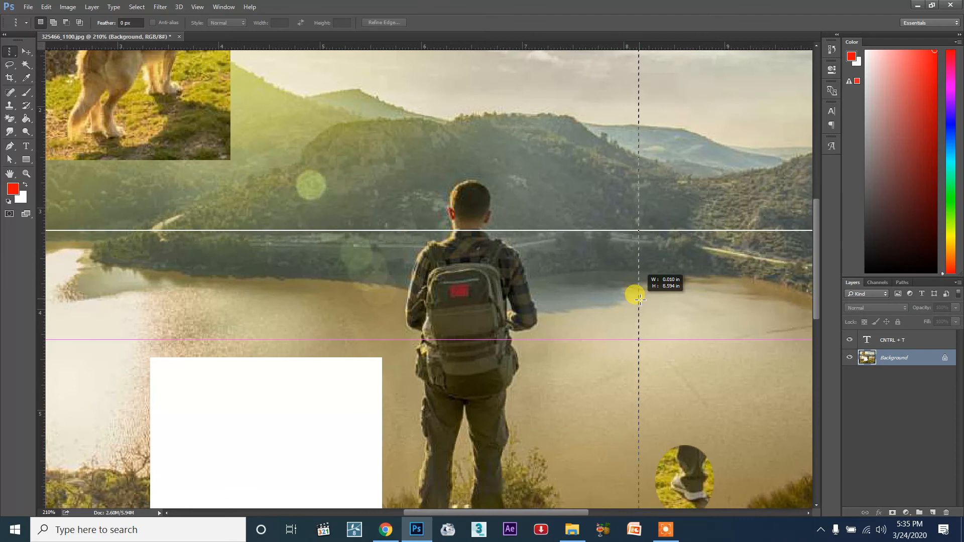
click(579, 290)
key(BackSpace)
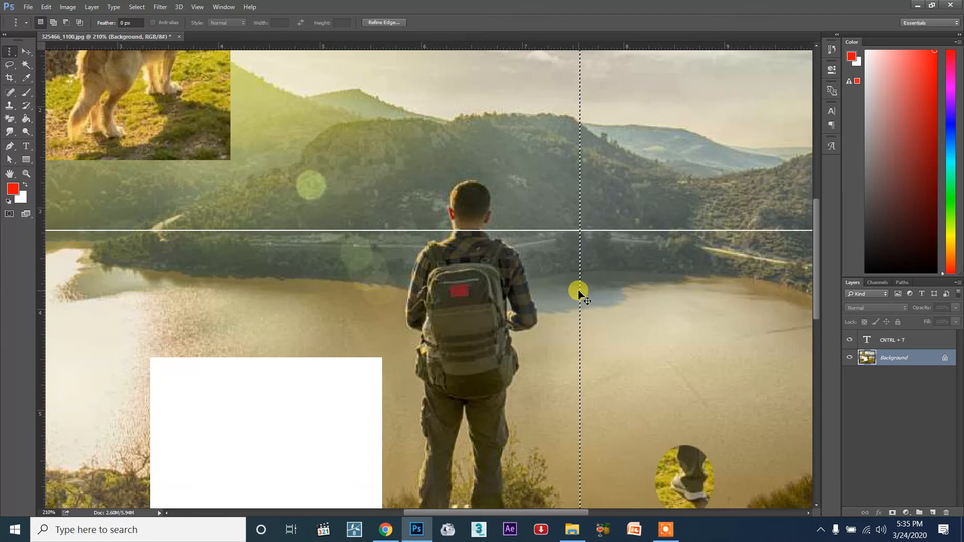
Select a single column just beside the man's left arm, delete its pixels, and deselect
click(602, 287)
scroll(575, 236, up, 4)
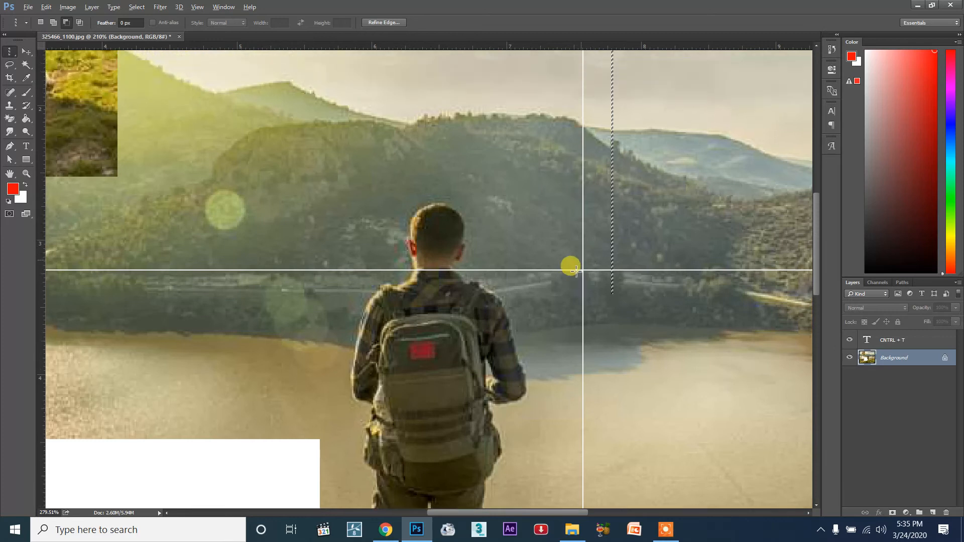
click(340, 271)
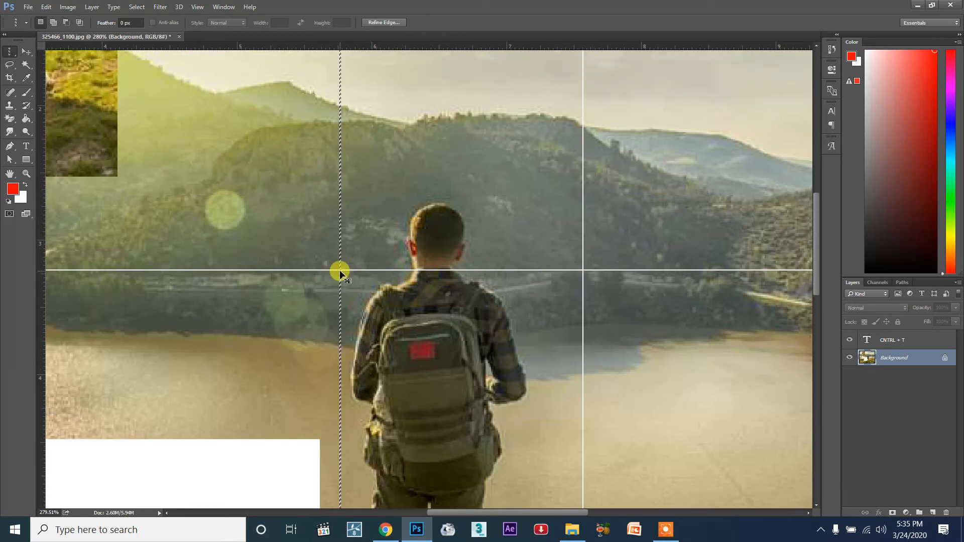
key(BackSpace)
key(ctrl+d)
Place a Single Column Marquee selection through the dog and fill part of it red with the Paint Bucket, just below the white row
click(617, 329)
scroll(643, 355, down, 10)
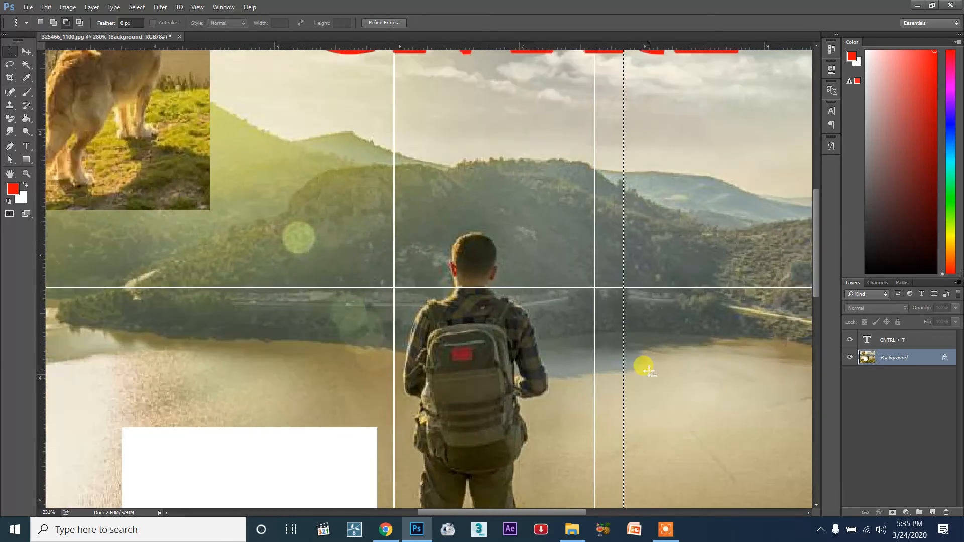
scroll(450, 283, up, 3)
scroll(449, 284, up, 2)
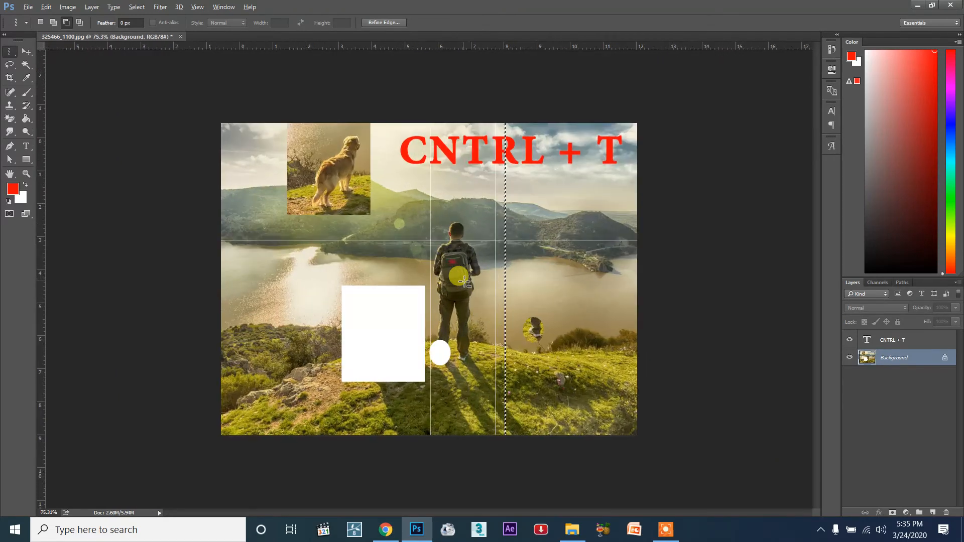
click(341, 269)
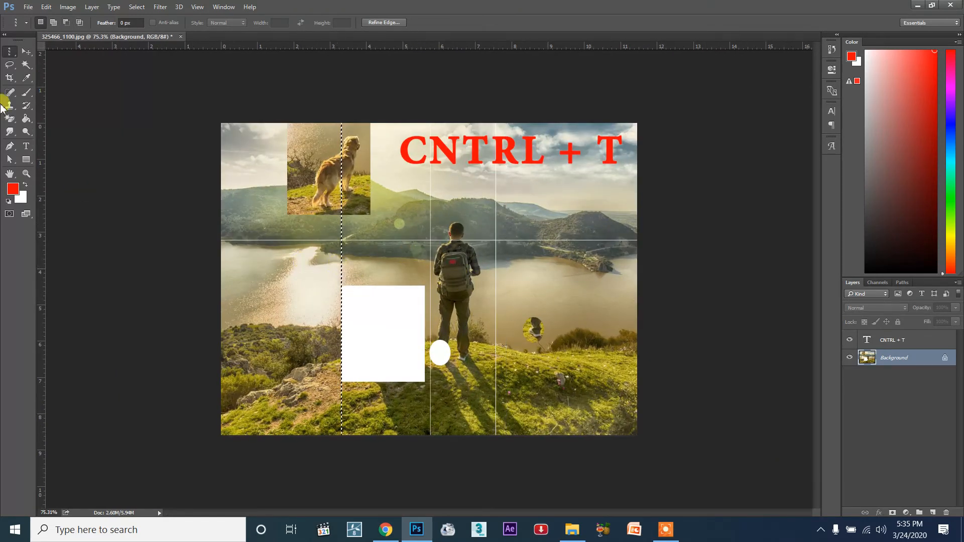
click(26, 118)
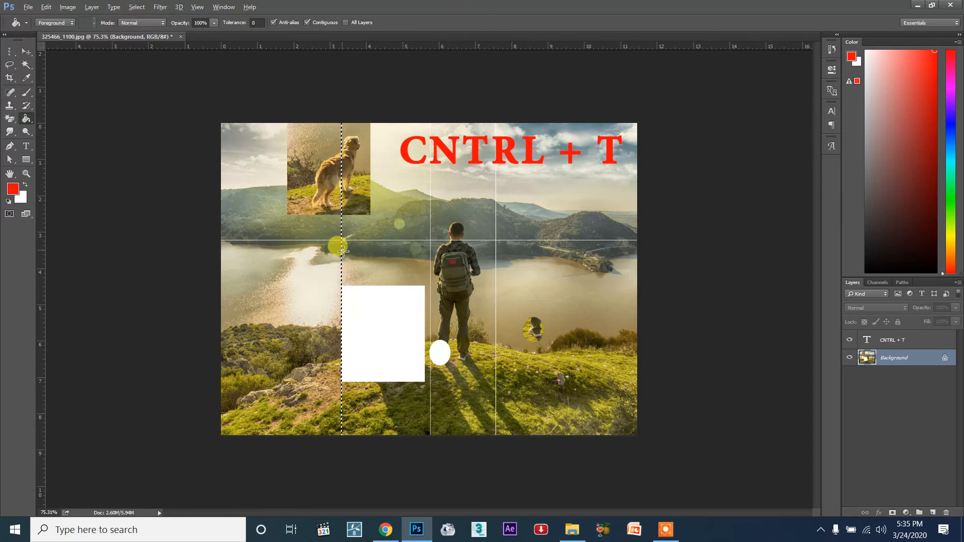
scroll(343, 251, up, 1)
scroll(339, 249, up, 10)
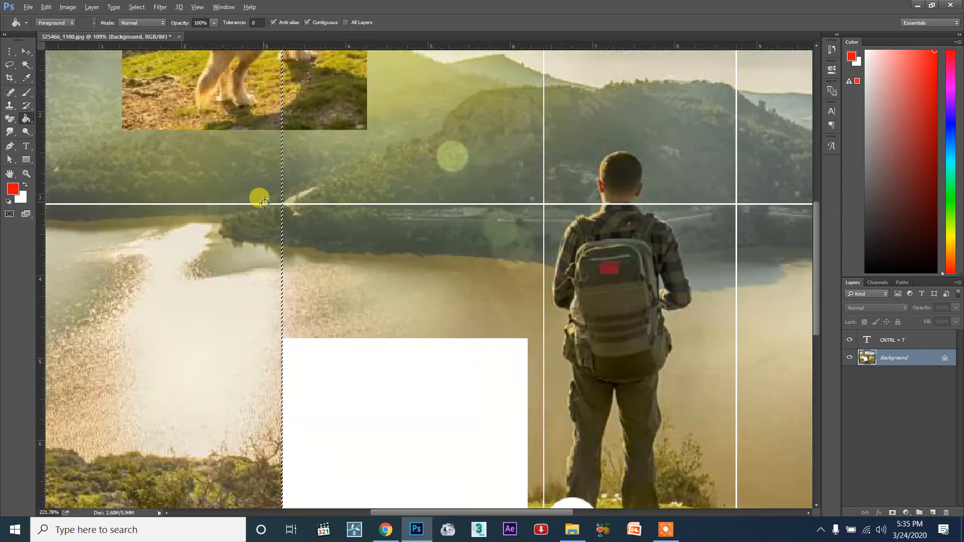
scroll(275, 220, up, 2)
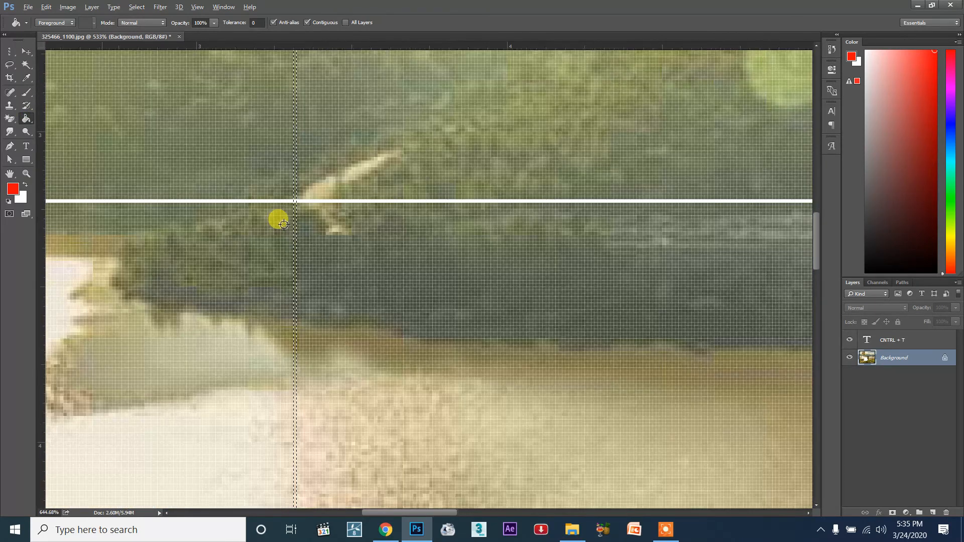
click(9, 51)
click(27, 119)
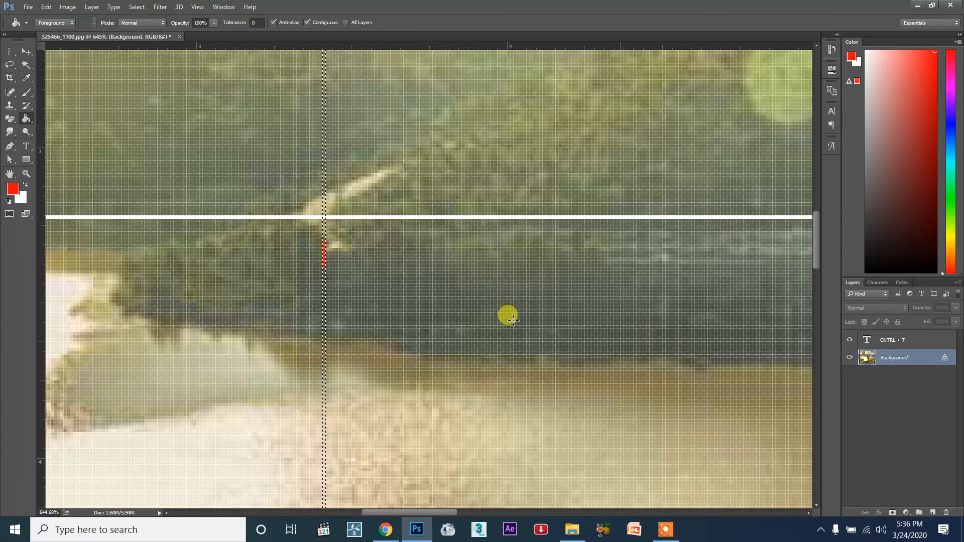
Place a new Single Column Marquee selection between the red-filled column and the man, crossing the white rectangle
click(10, 51)
click(470, 241)
scroll(575, 307, down, 6)
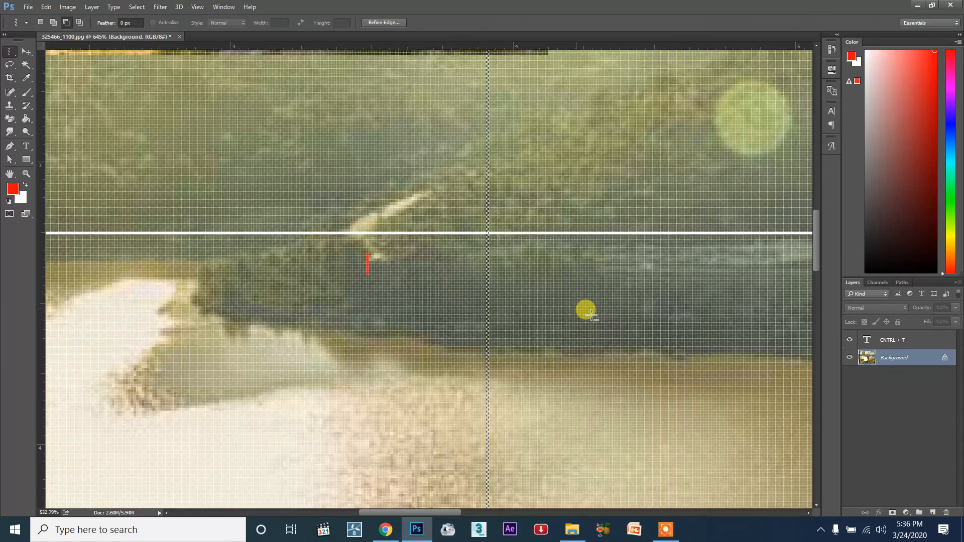
scroll(587, 324, down, 4)
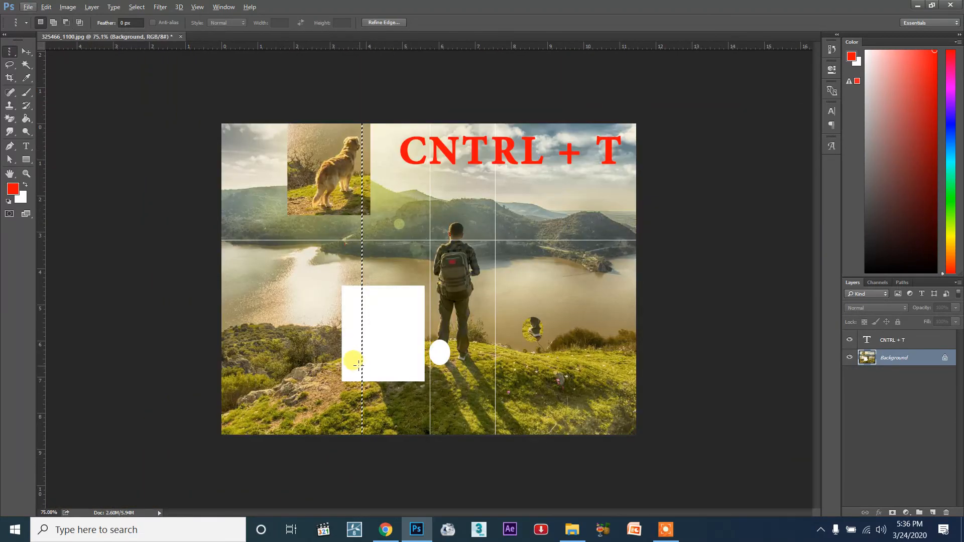
Deselect the column, draw a rectangular marquee around the man's head, enlarge it to about three times its size with Free Transform above his shoulders, and deselect
drag(8, 52, 59, 50)
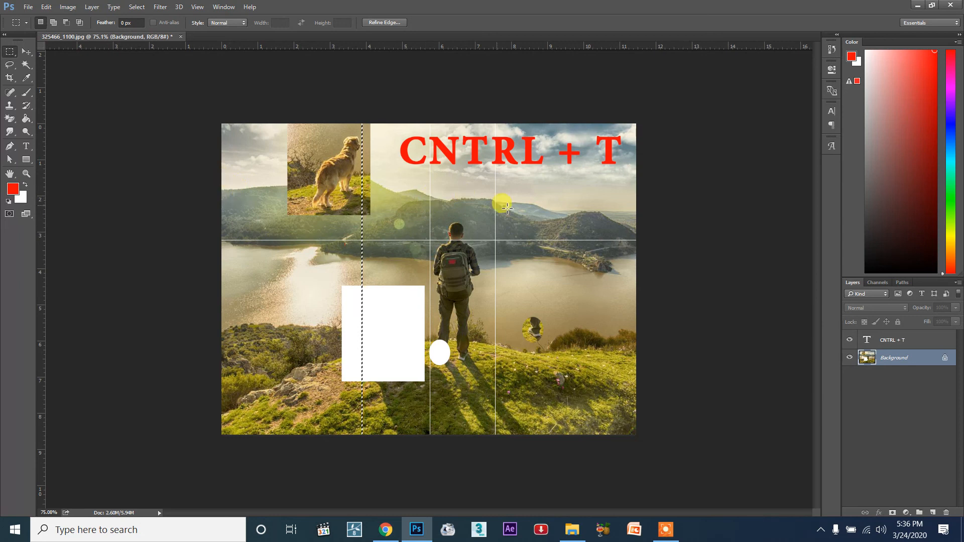
click(327, 244)
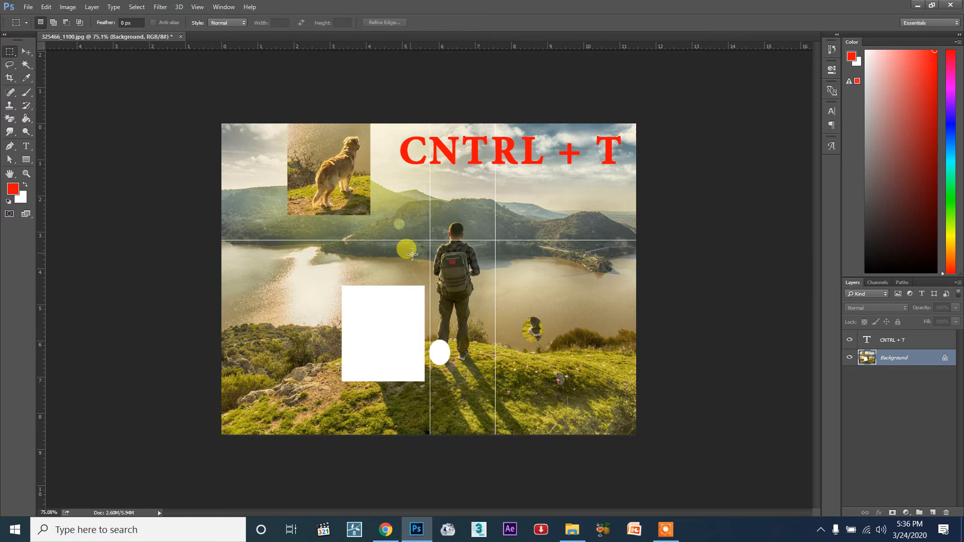
drag(433, 211, 471, 241)
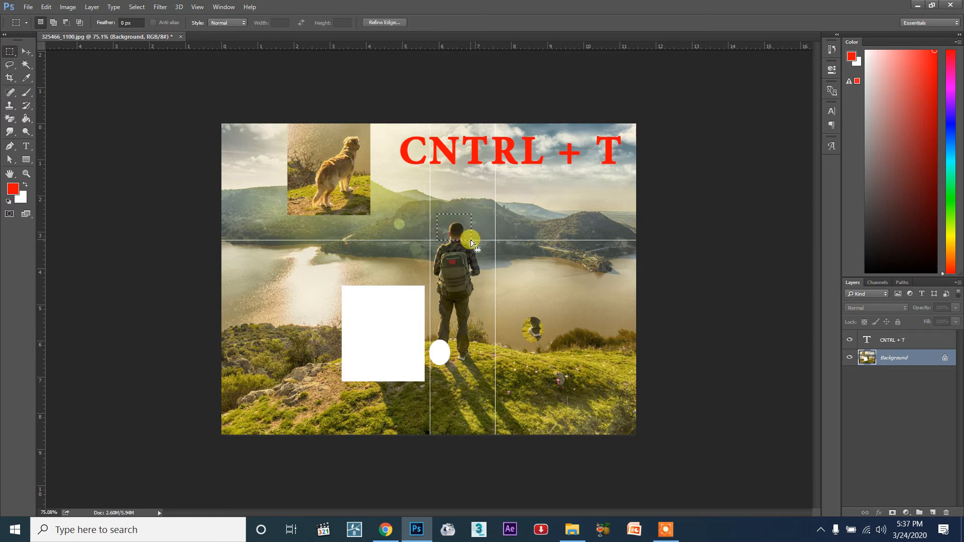
key(ctrl+t)
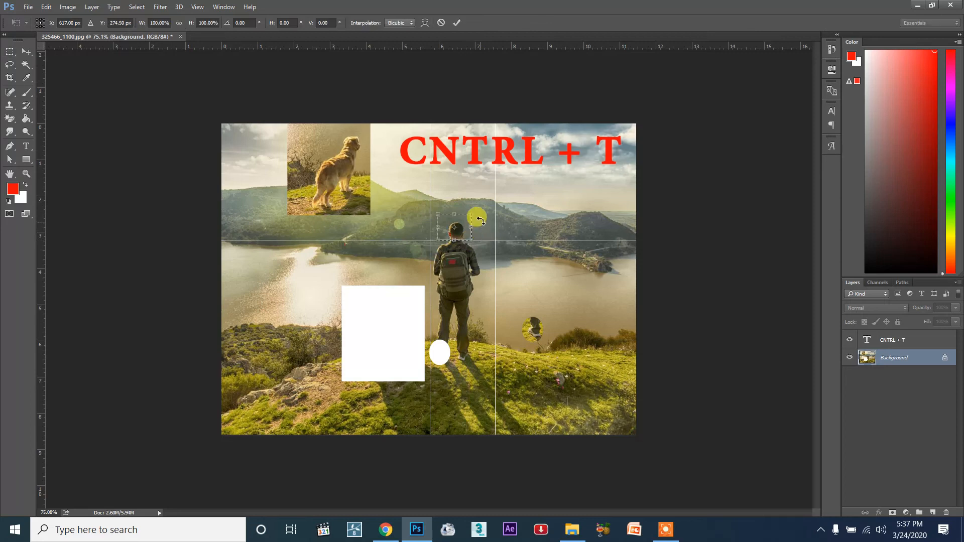
drag(475, 209, 547, 156)
drag(528, 229, 494, 232)
key(Return)
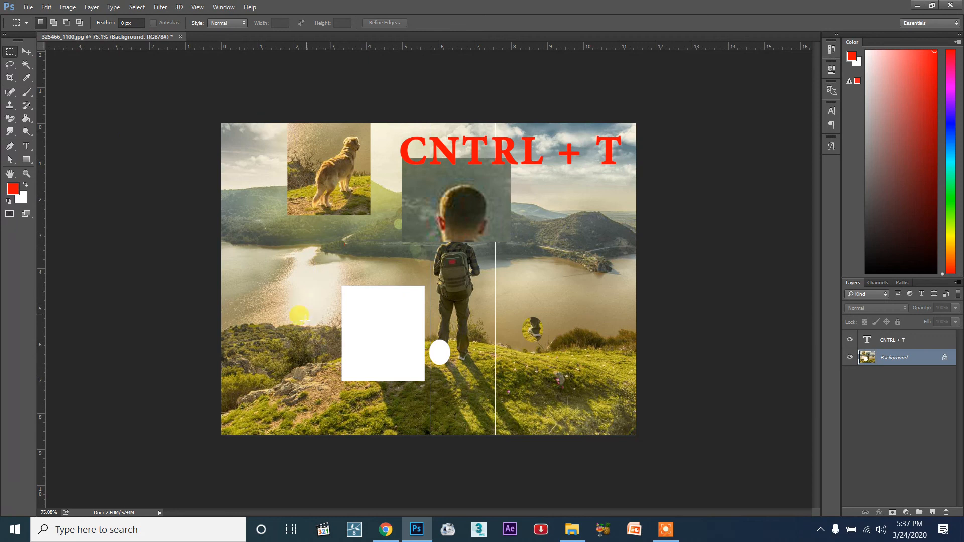
Switch to the Move tool
click(27, 54)
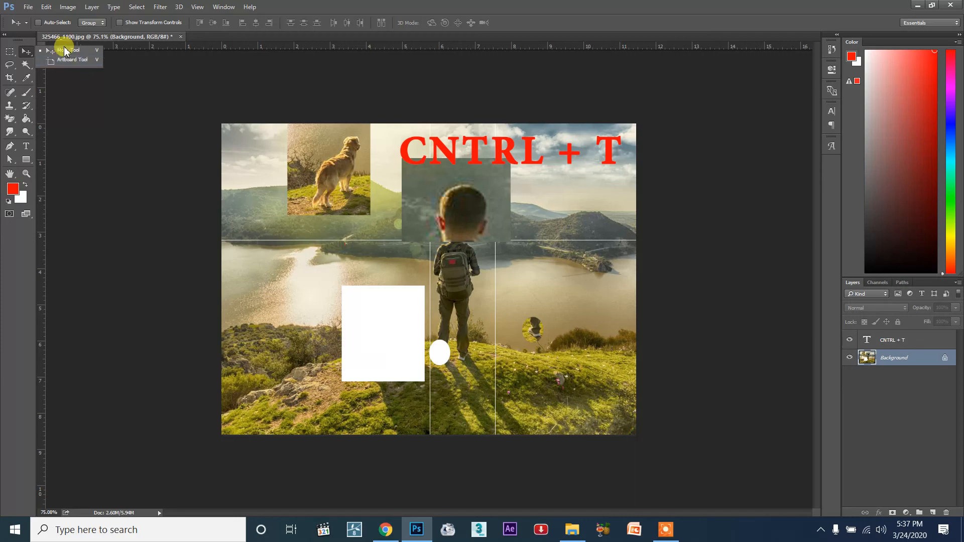
click(23, 52)
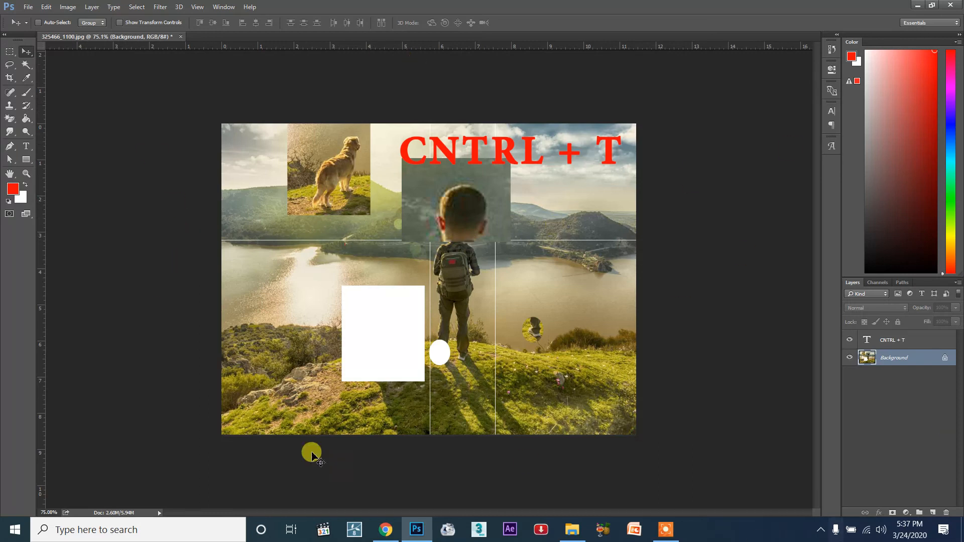
click(665, 533)
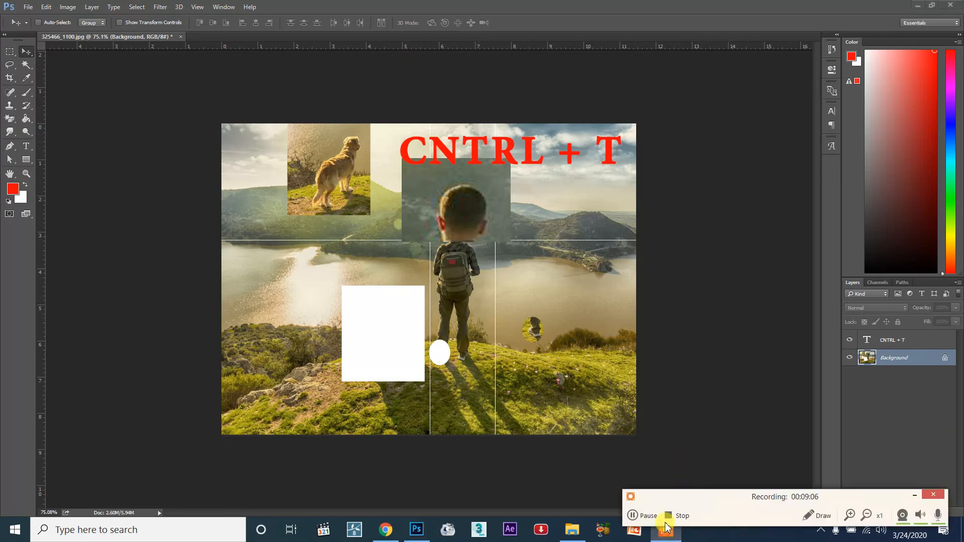